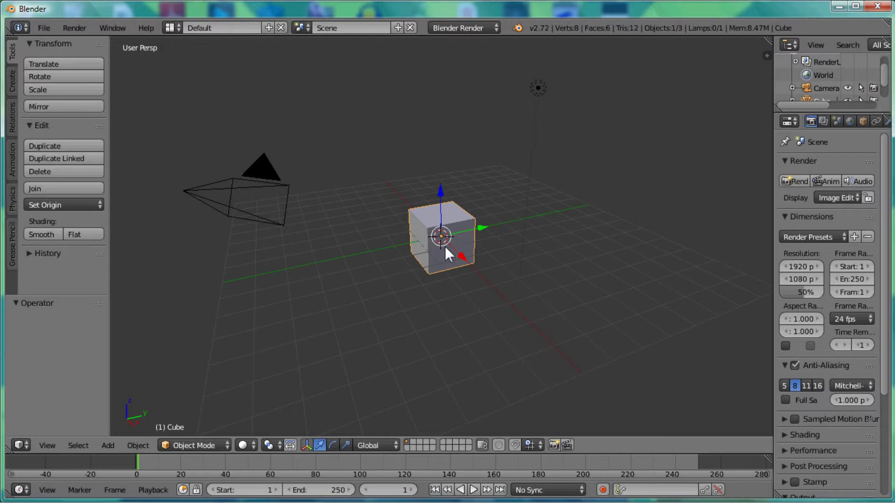
Delete the default cube and add a mesh circle in its place at the scene origin.
key(x)
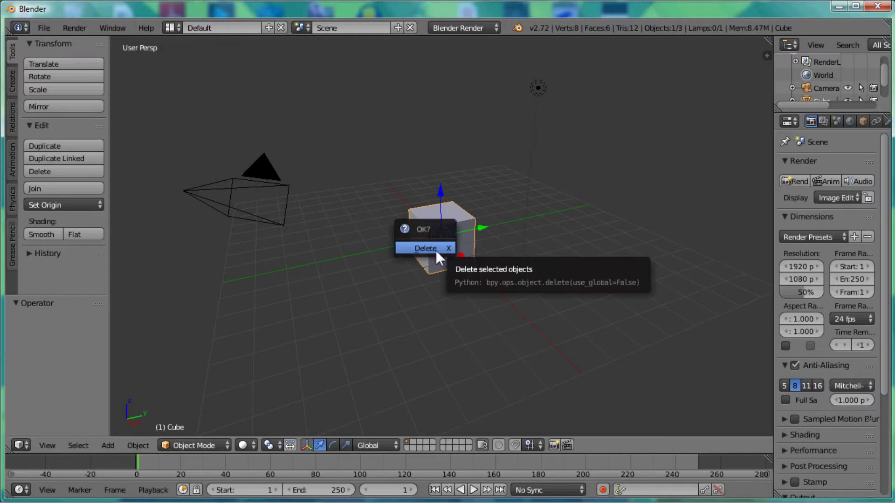
click(436, 250)
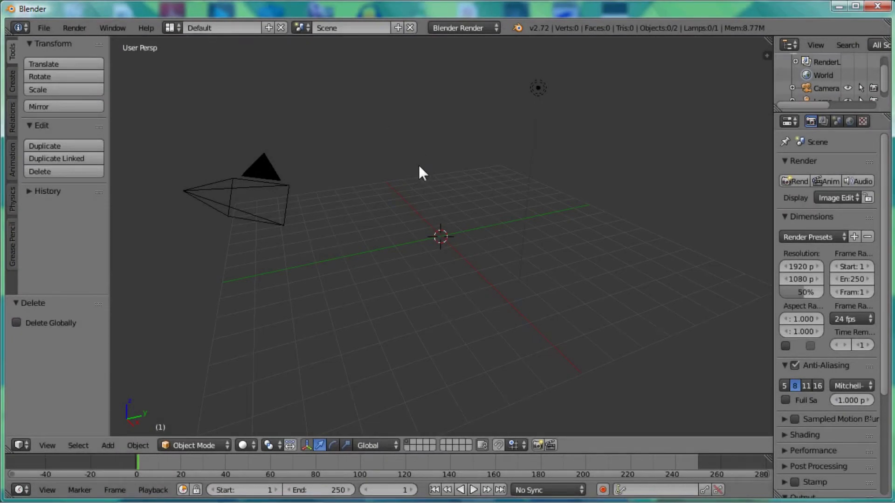
key(shift+a)
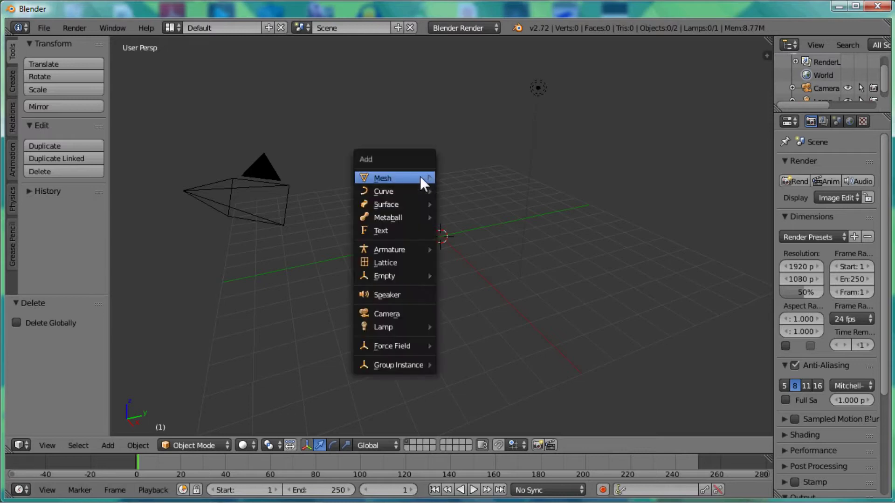
mouse_move(421, 176)
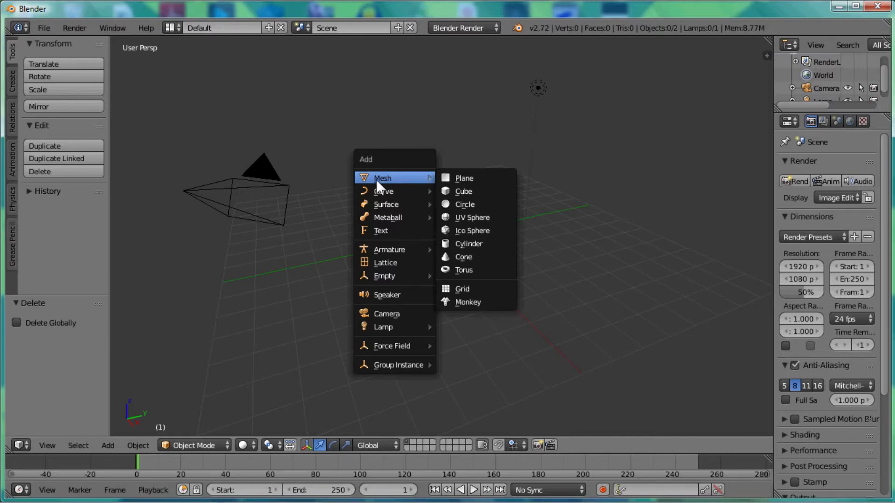
click(461, 206)
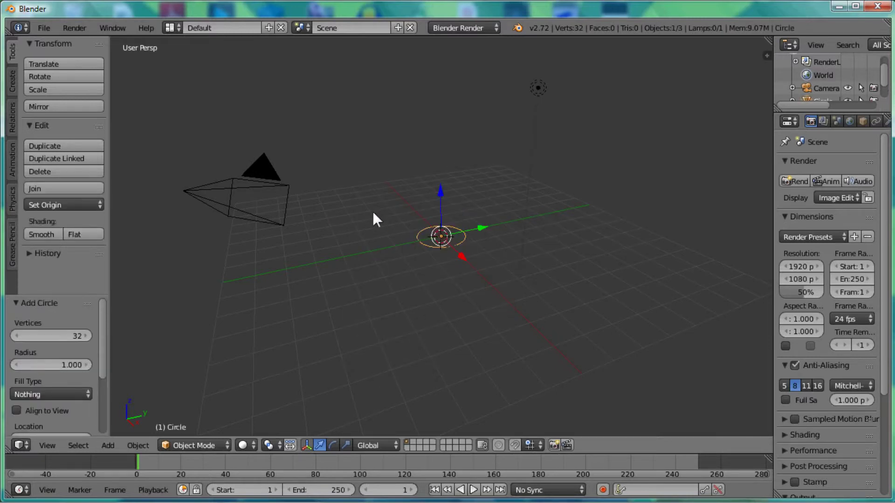
Switch the circle from Object Mode to Edit Mode with all its vertices selected.
scroll(437, 222, up, 5)
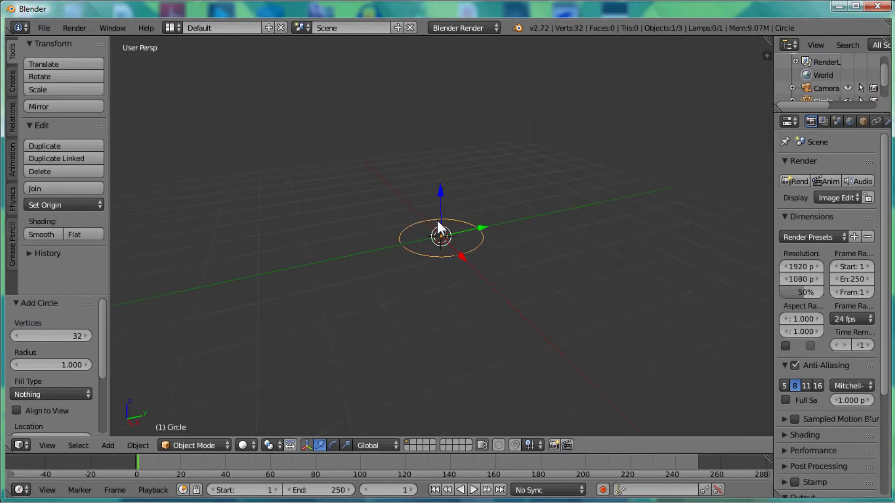
middle_drag(416, 245, 405, 293)
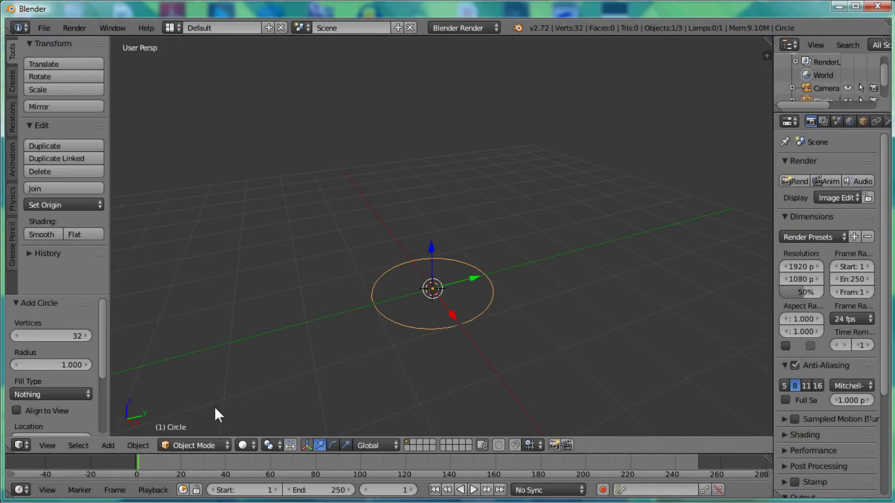
click(210, 445)
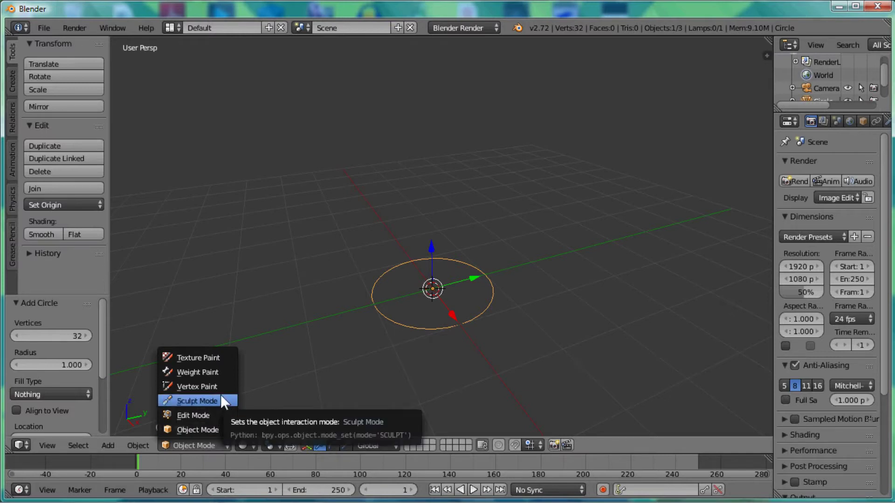
click(205, 418)
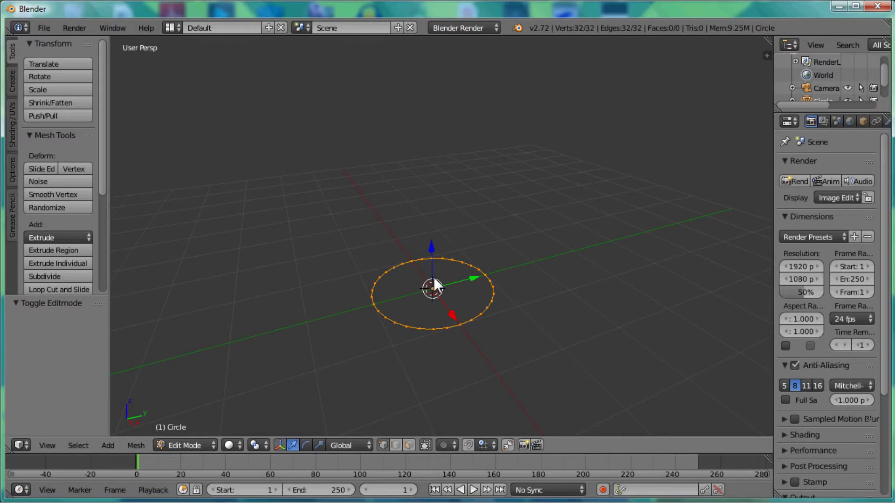
key(Tab)
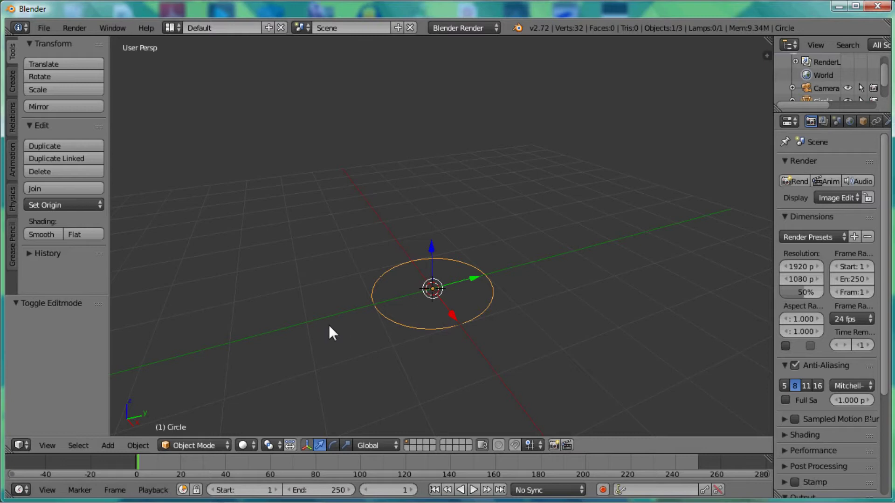
key(Tab)
key(Tab)
key(Tab)
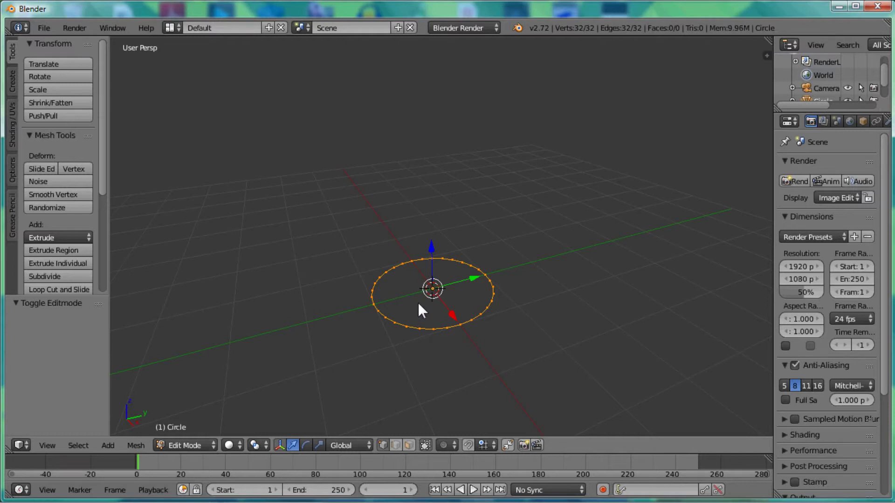
Extrude the circle's edge loop upward about 1.175 along the global Z axis to form an open cylinder wall.
key(e)
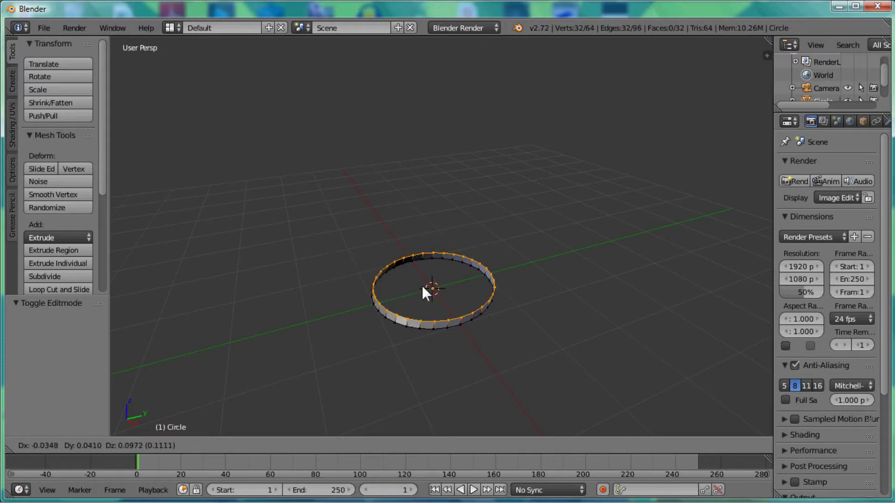
key(z)
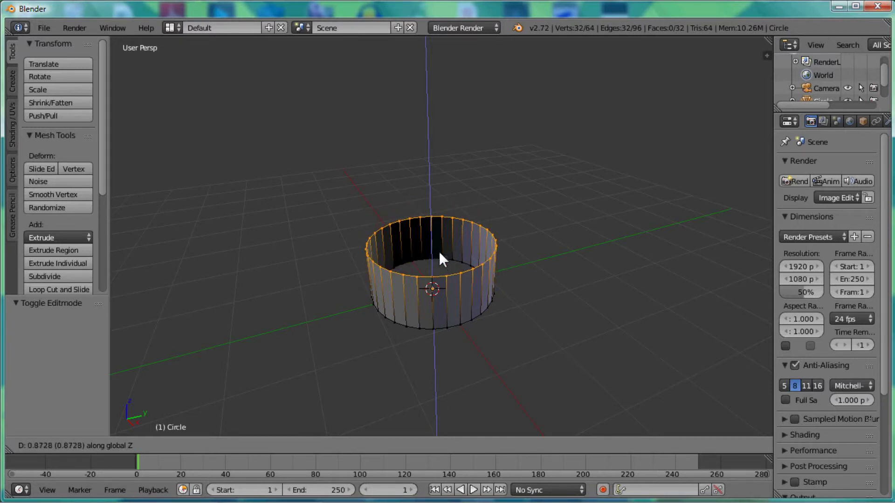
click(440, 236)
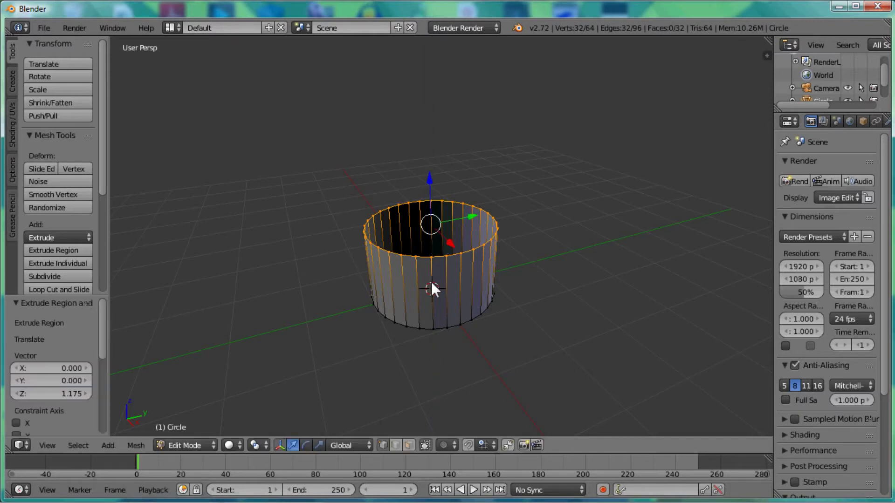
Select every second vertex around the cylinder's upper rim and raise them about 0.322 along Z to form pointed spikes.
right_click(461, 255)
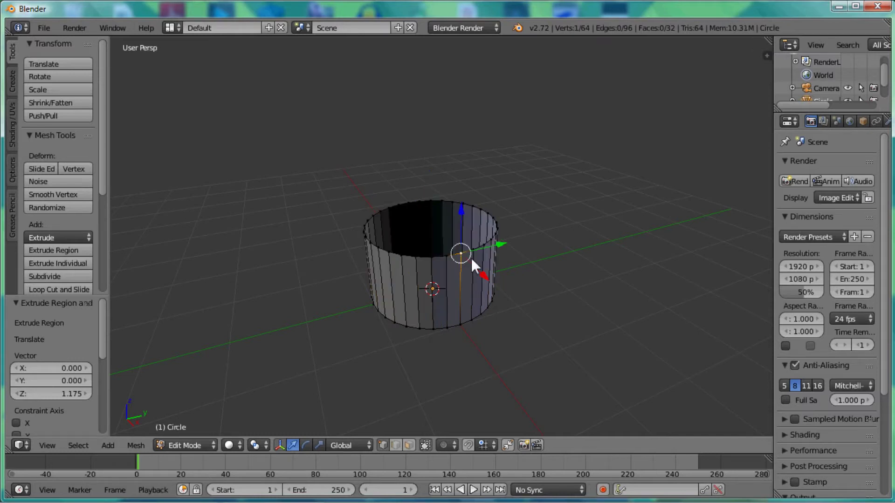
scroll(472, 250, up, 3)
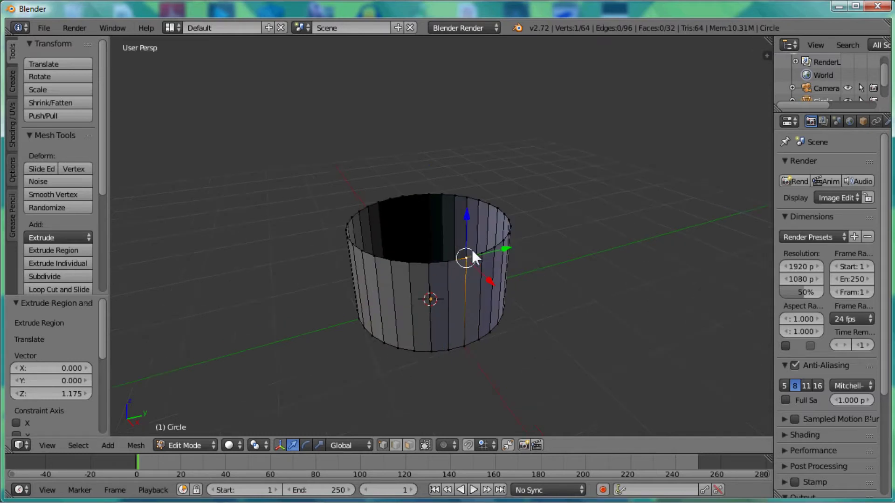
shift+right_click(506, 252)
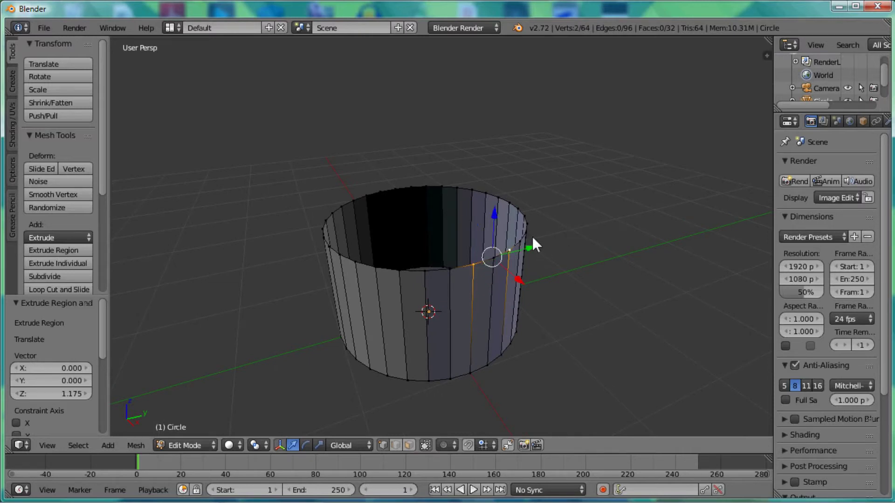
shift+right_click(528, 235)
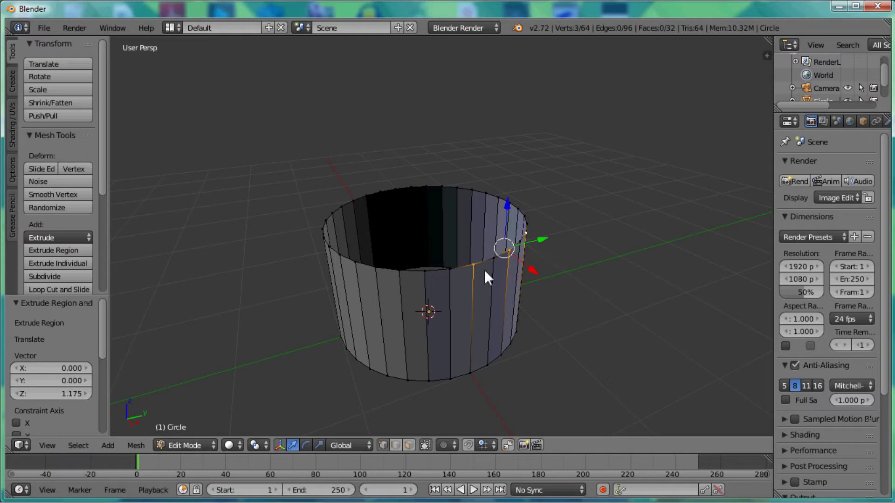
shift+right_click(427, 271)
shift+right_click(378, 268)
shift+right_click(338, 256)
shift+right_click(321, 234)
scroll(335, 225, up, 2)
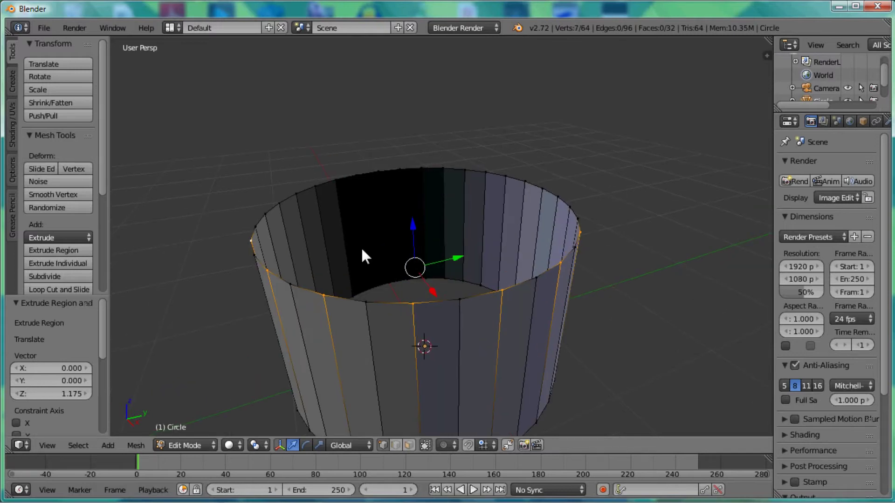
scroll(373, 257, up, 2)
shift+right_click(359, 246)
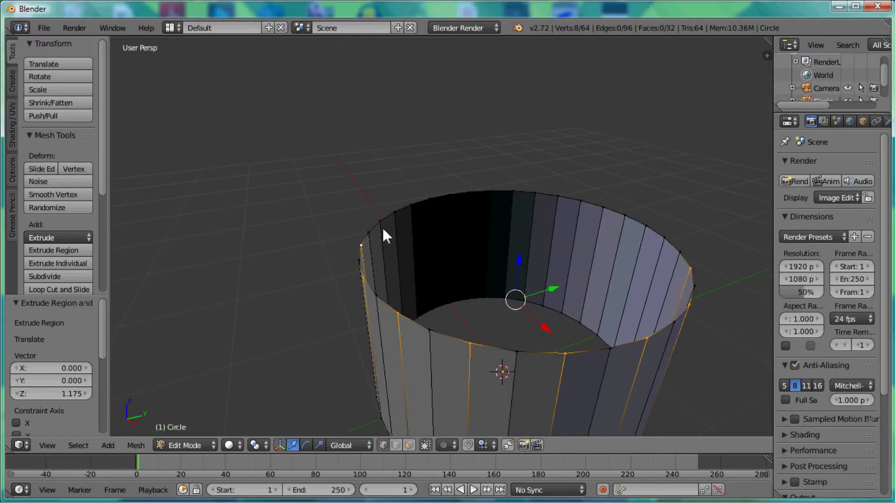
shift+right_click(383, 222)
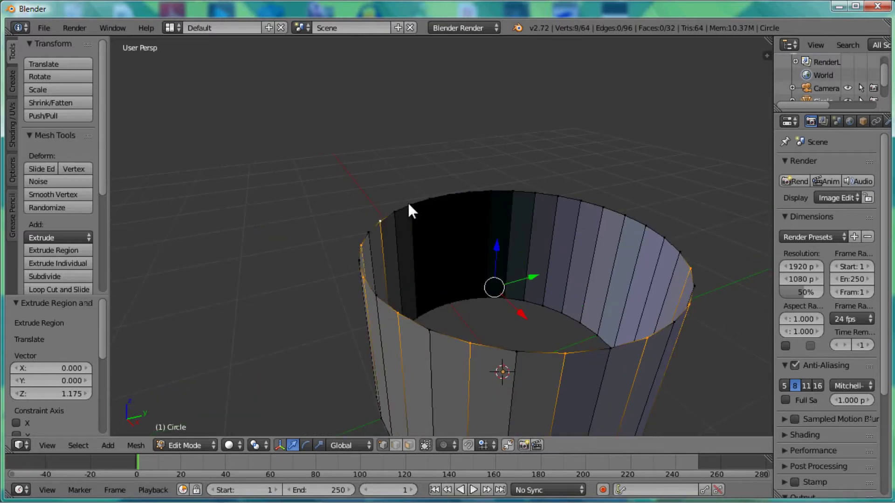
shift+click(447, 194)
shift+click(491, 189)
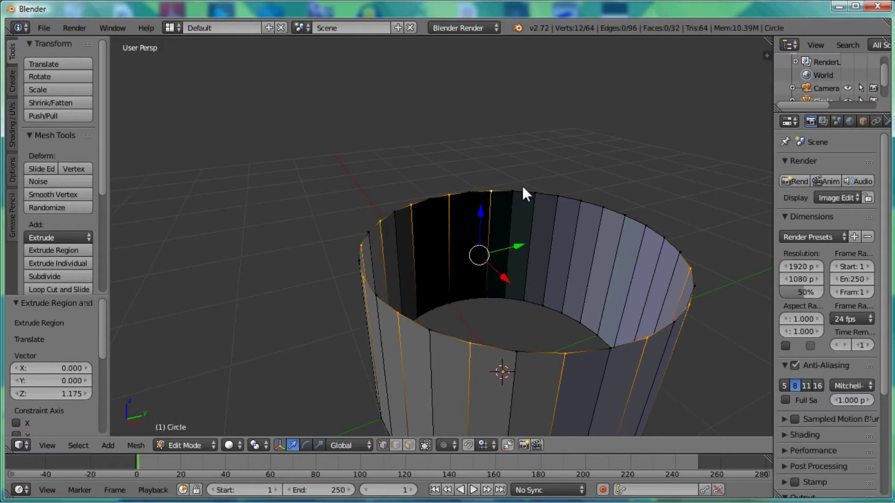
shift+click(534, 193)
shift+click(581, 199)
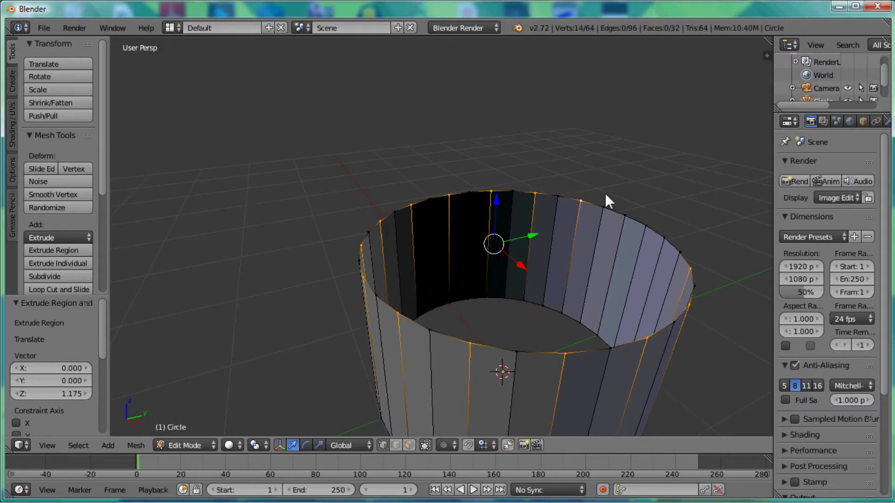
shift+click(625, 215)
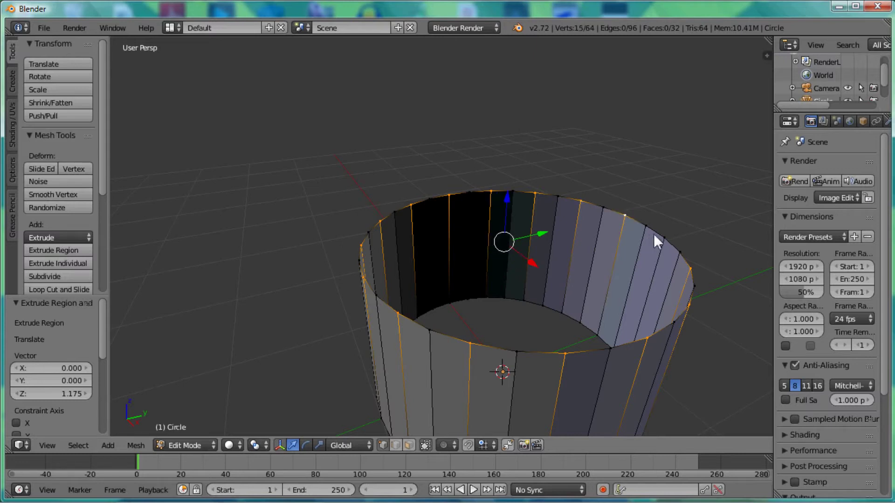
shift+click(666, 238)
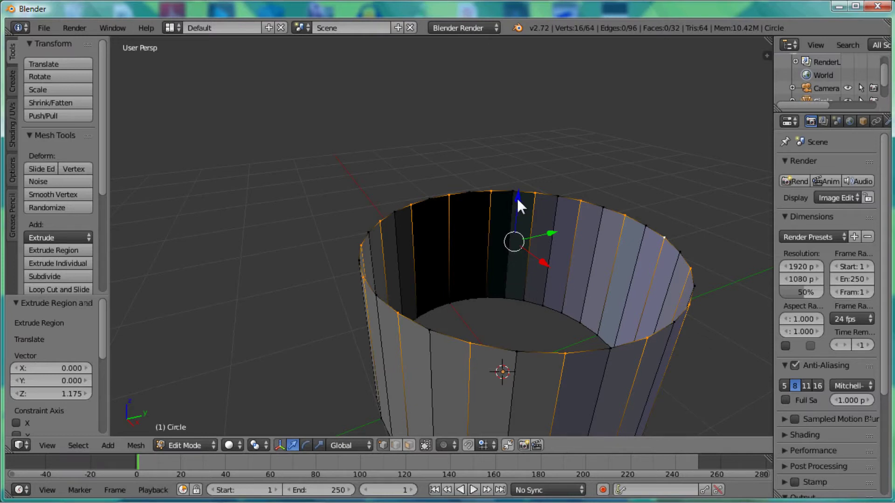
drag(516, 196, 517, 152)
scroll(495, 207, down, 5)
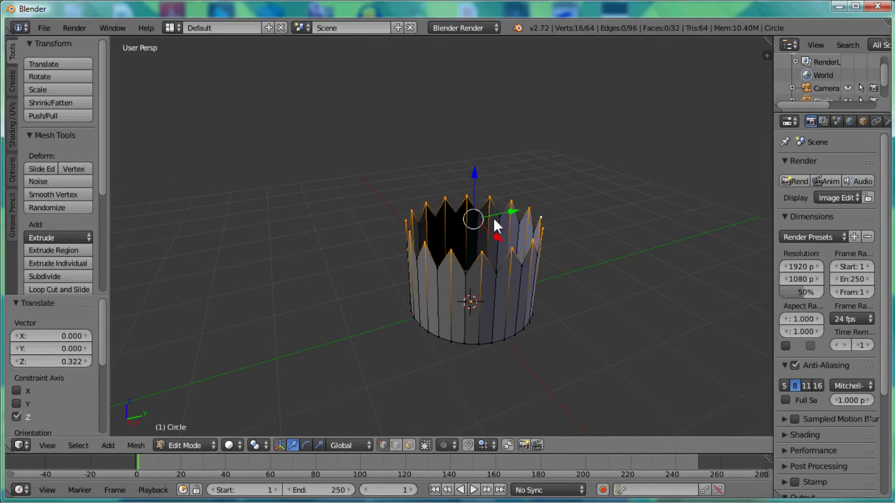
scroll(485, 260, up, 1)
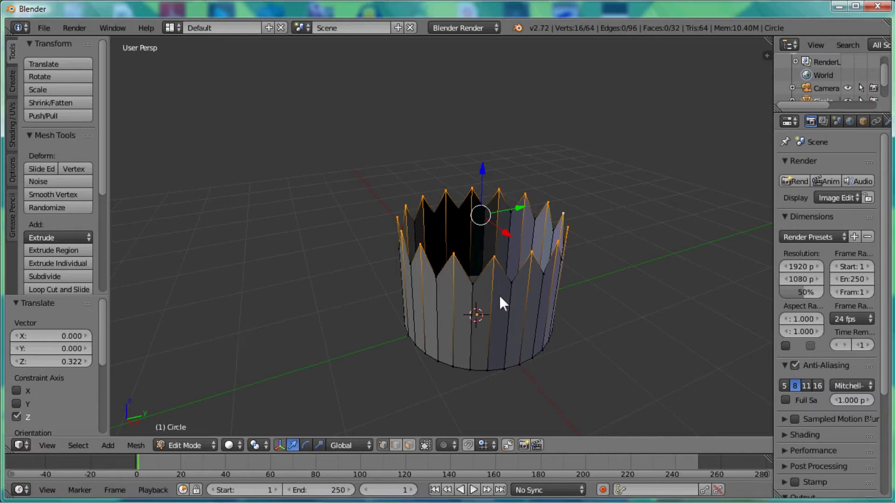
Deselect all vertices of the spiked mesh and return to Object Mode.
key(a)
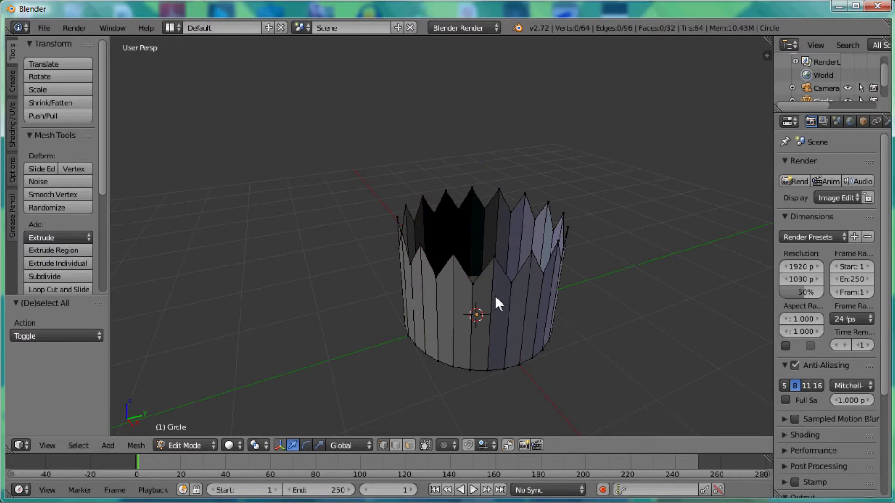
key(a)
key(a)
scroll(504, 242, down, 2)
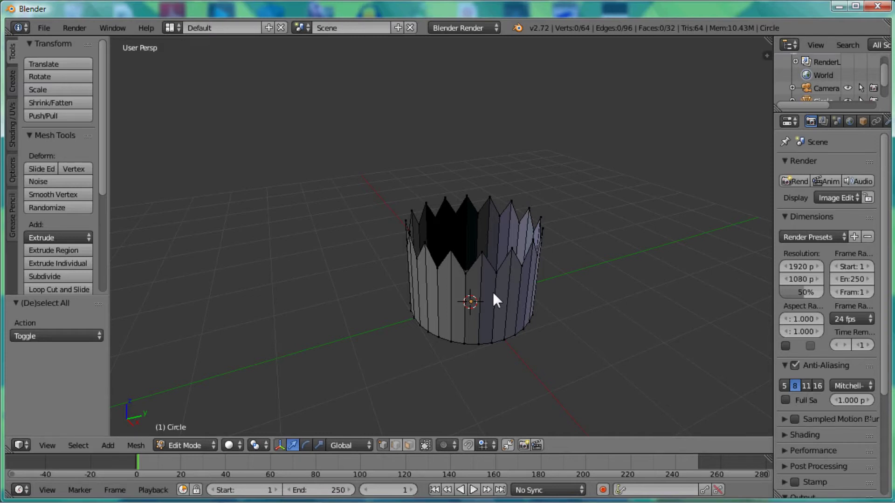
key(Tab)
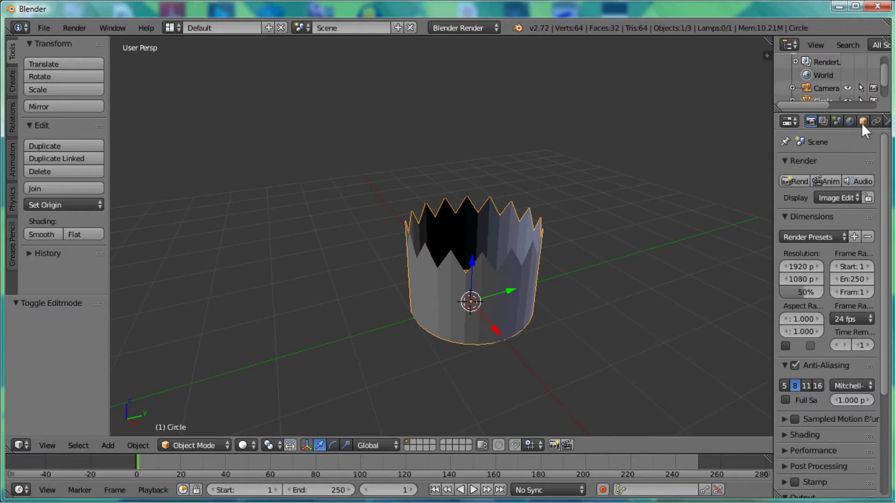
Add a Solidify modifier to the spiked ring object.
middle_drag(854, 118, 799, 121)
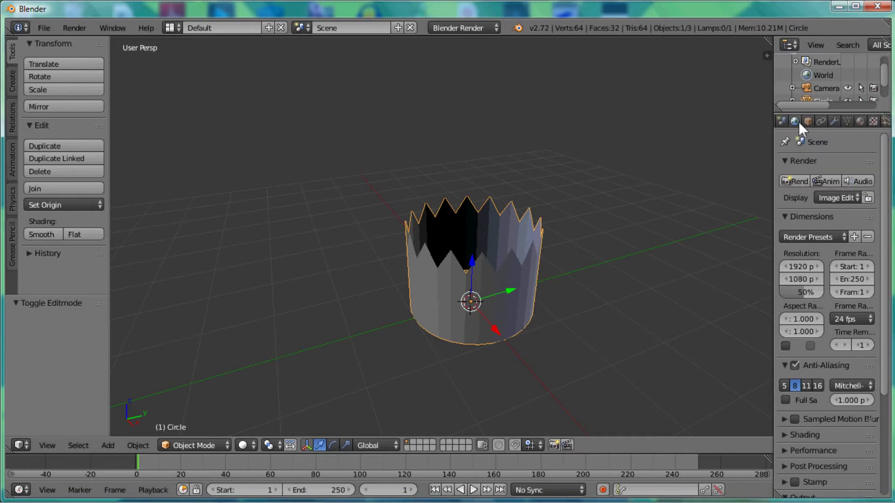
click(833, 122)
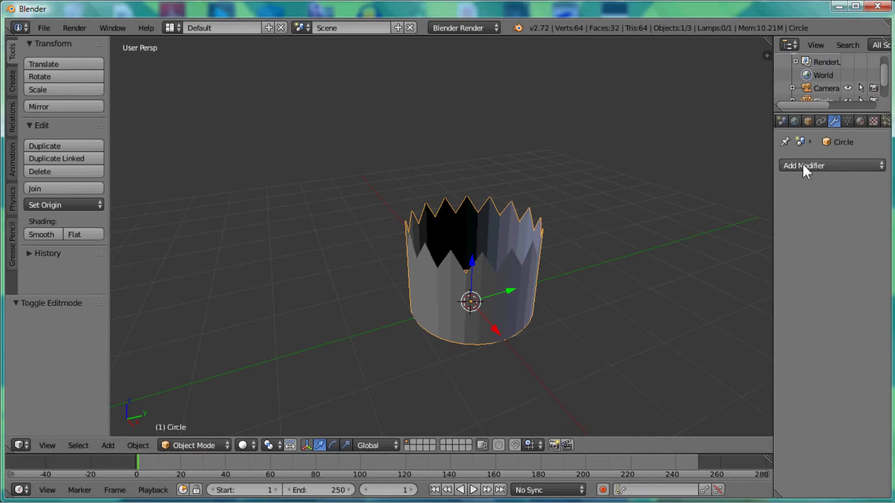
click(804, 166)
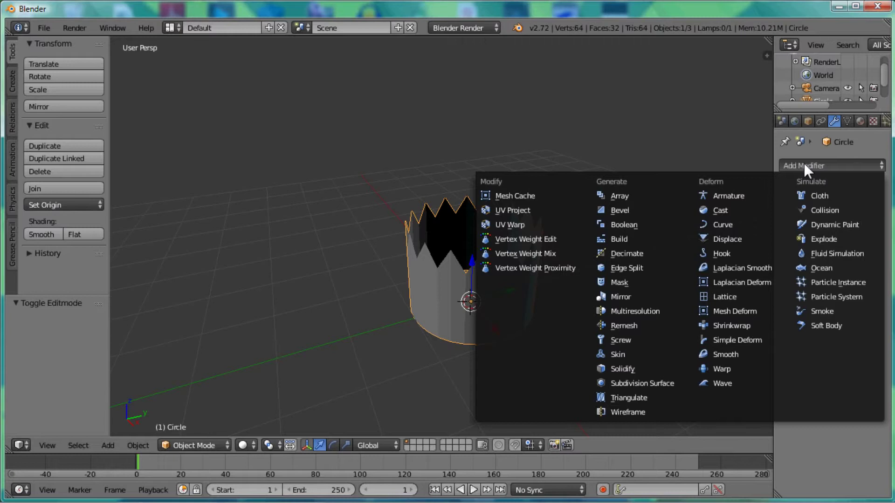
click(640, 371)
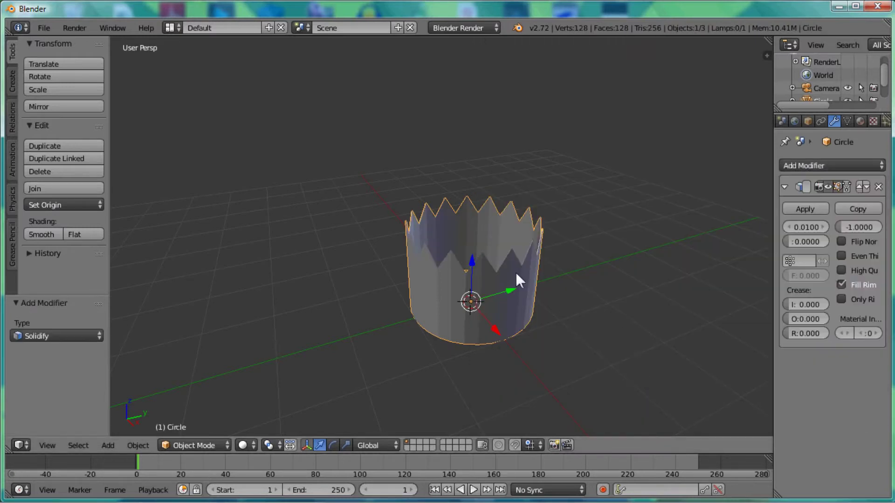
scroll(504, 252, up, 4)
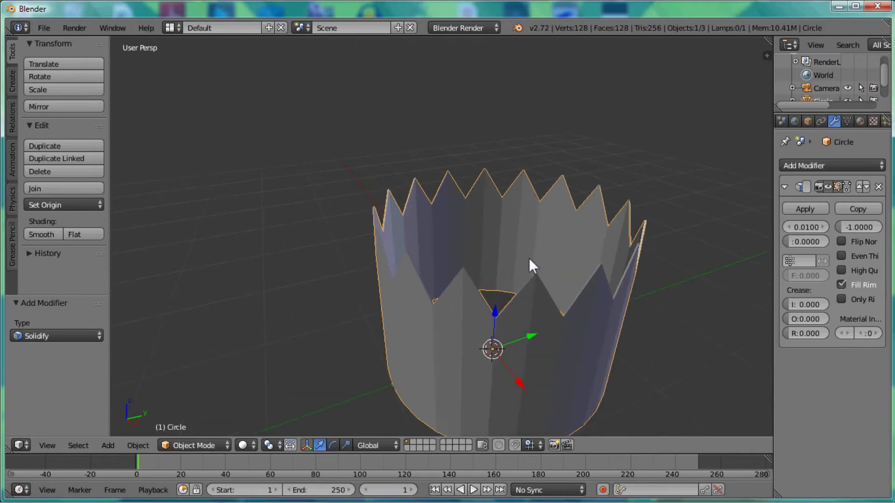
Hide and reshow the Solidify modifier in the viewport to compare the ring, and set its thickness to 0.07.
scroll(570, 245, up, 4)
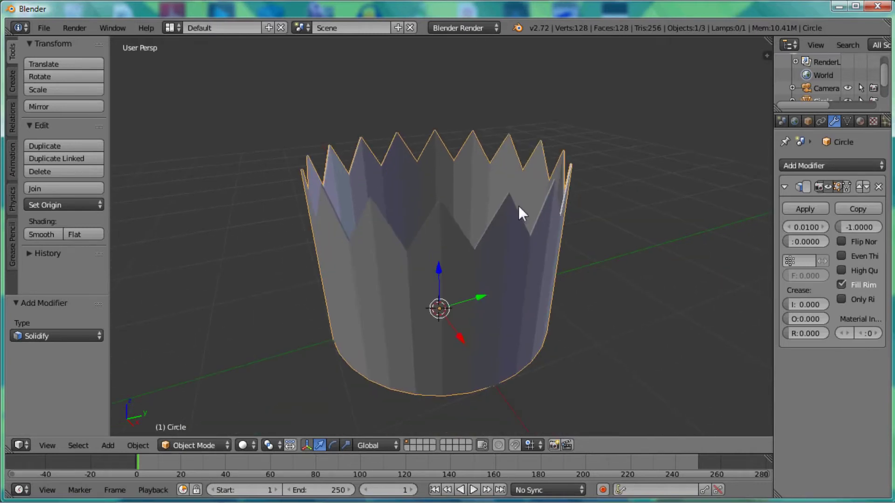
middle_drag(519, 208, 543, 319)
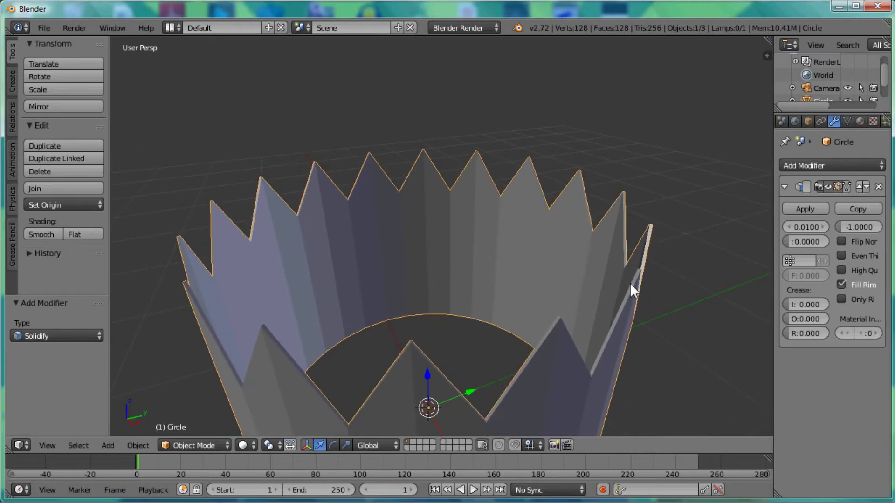
click(827, 184)
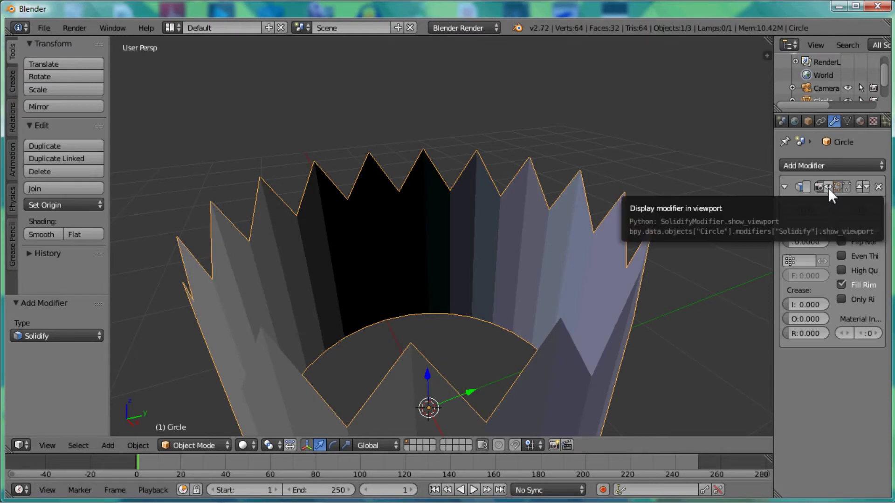
click(828, 187)
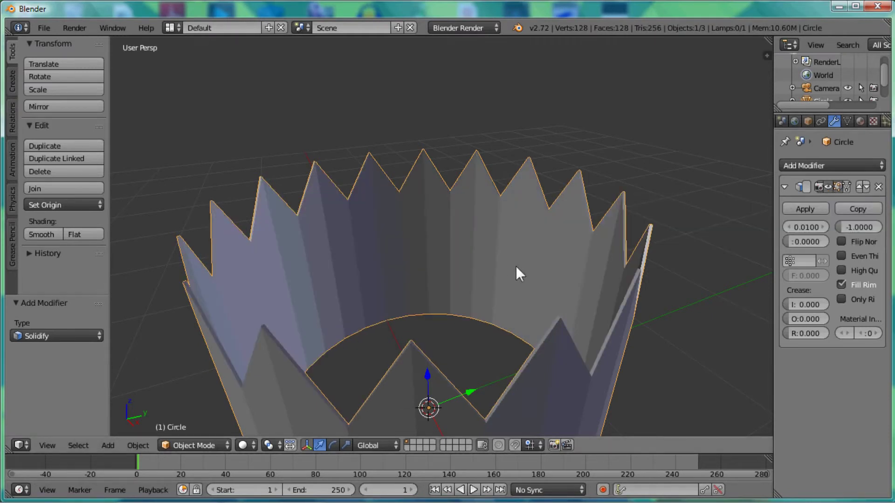
scroll(515, 266, down, 2)
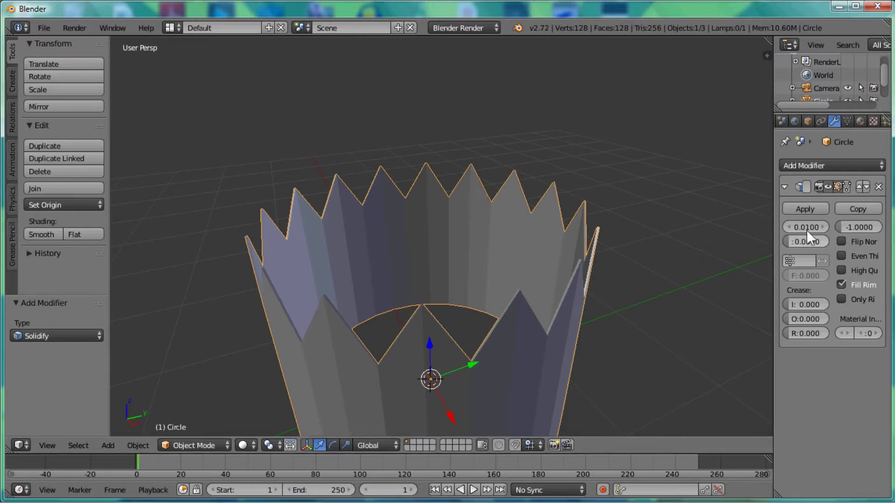
drag(808, 228, 790, 222)
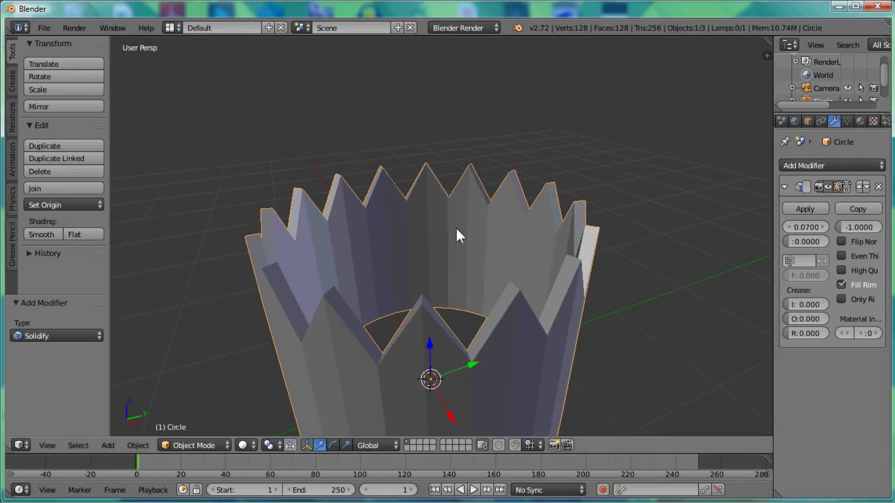
Add a Subdivision Surface modifier to the spiked ring and apply smooth shading to it.
click(812, 166)
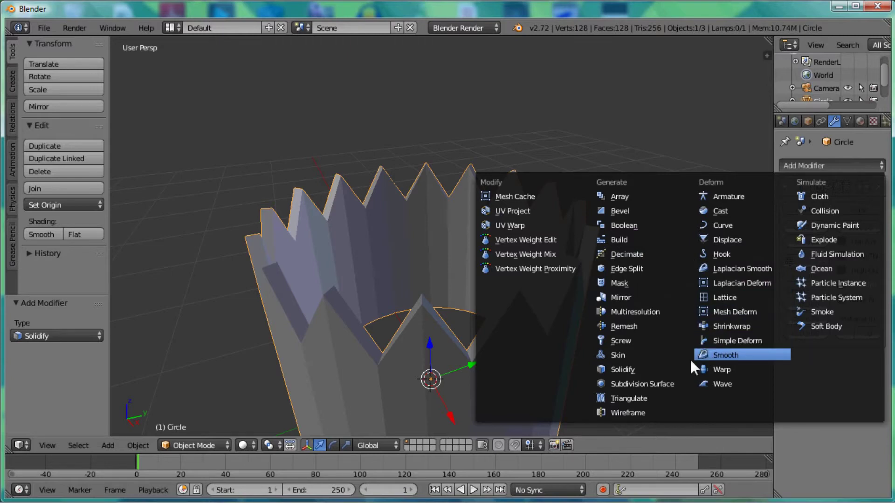
click(636, 387)
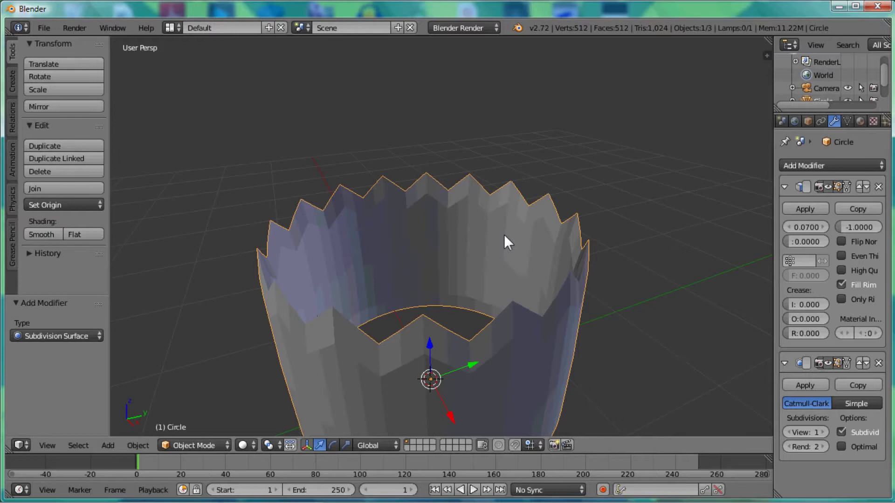
scroll(504, 234, down, 3)
middle_drag(480, 291, 514, 266)
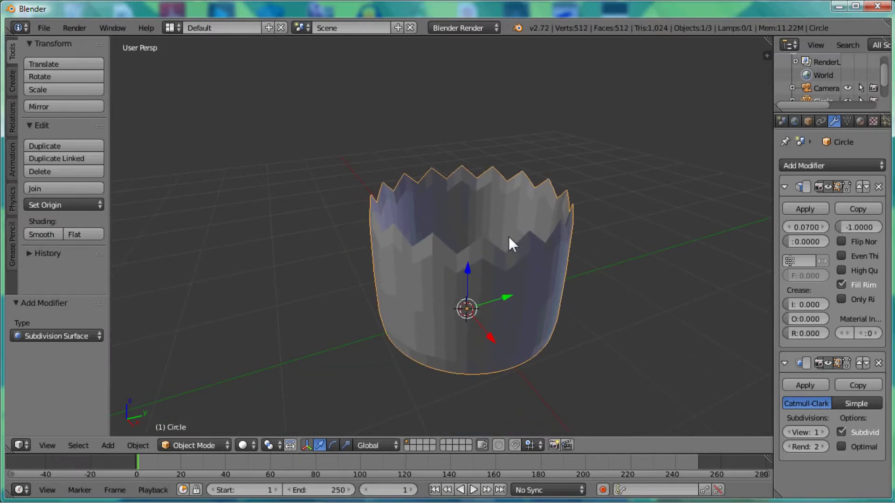
scroll(507, 233, up, 1)
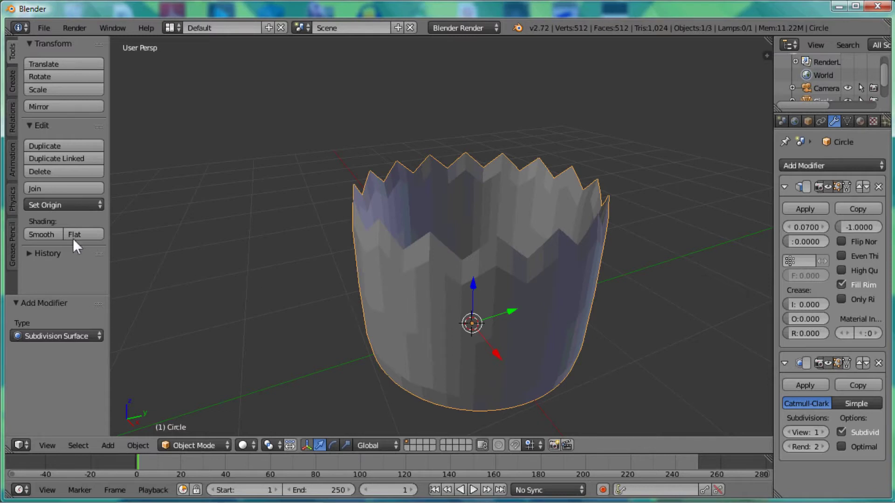
click(44, 235)
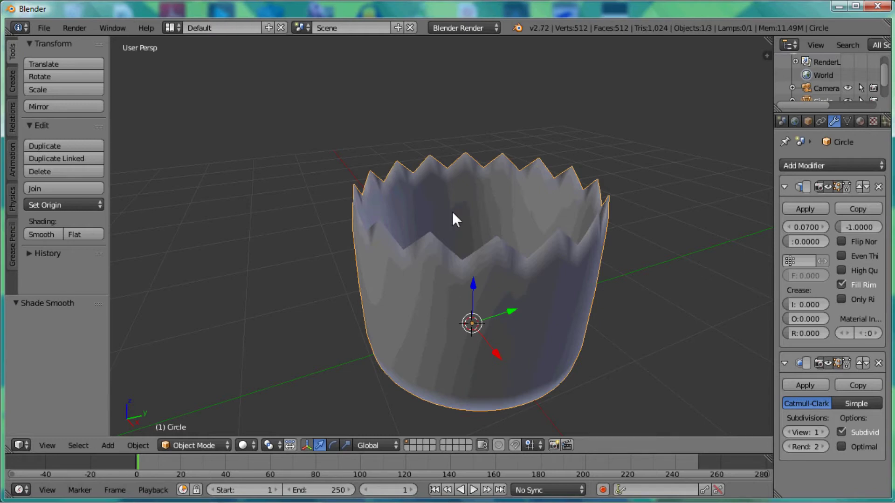
Switch the spiked ring to Edit Mode.
click(202, 445)
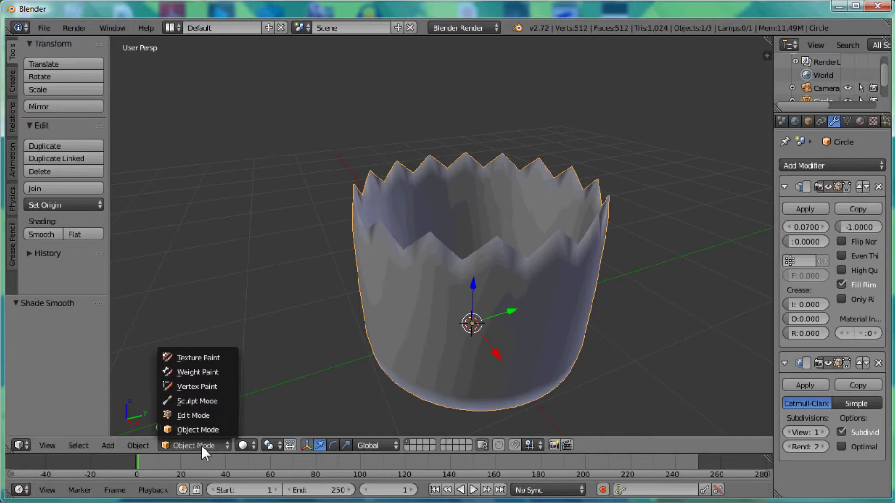
click(209, 415)
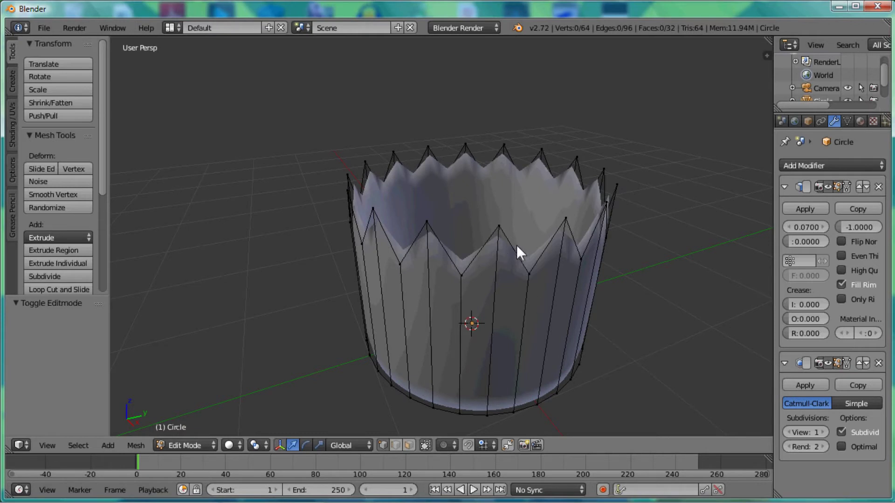
Select six neighbouring vertices one by one along the front of the spiked upper rim.
right_click(498, 225)
shift+right_click(461, 272)
shift+right_click(426, 220)
shift+right_click(400, 261)
shift+right_click(374, 209)
shift+right_click(363, 243)
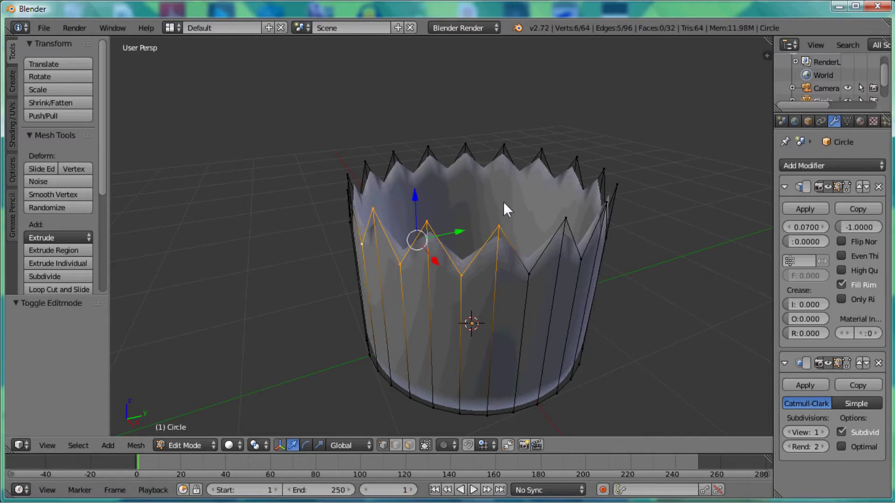
Select the whole vertex loop of the upper rim and extend the selection to the entire mesh.
right_click(547, 240)
right_click(564, 224)
alt+right_click(533, 274)
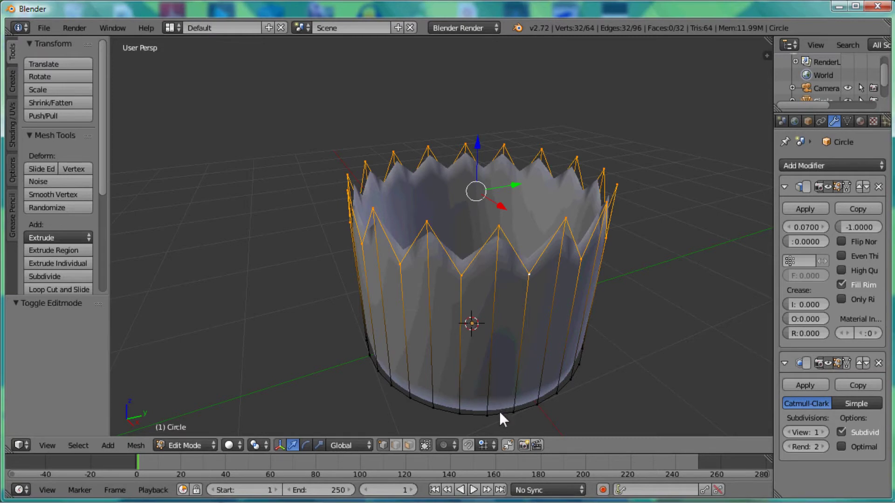
key(ctrl+l)
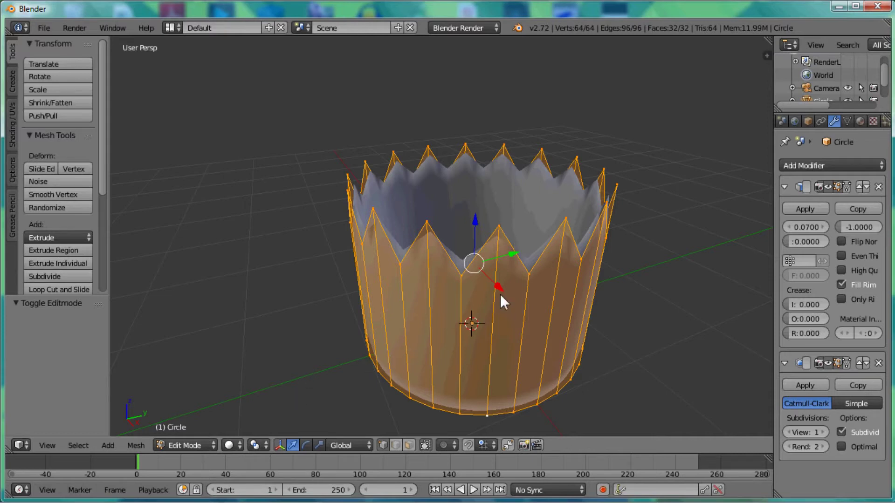
Switch to edge selection, clear the selection, and select both the spiked rim's and the base's edge loops.
key(ctrl+Tab)
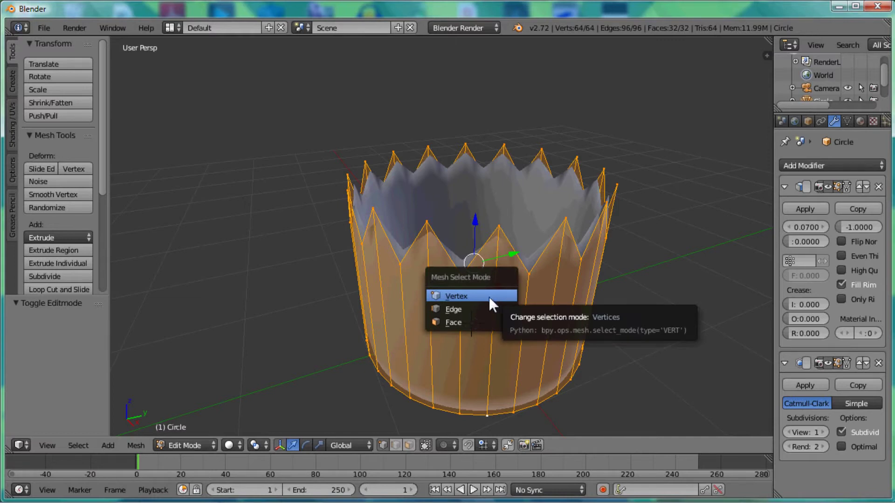
click(480, 309)
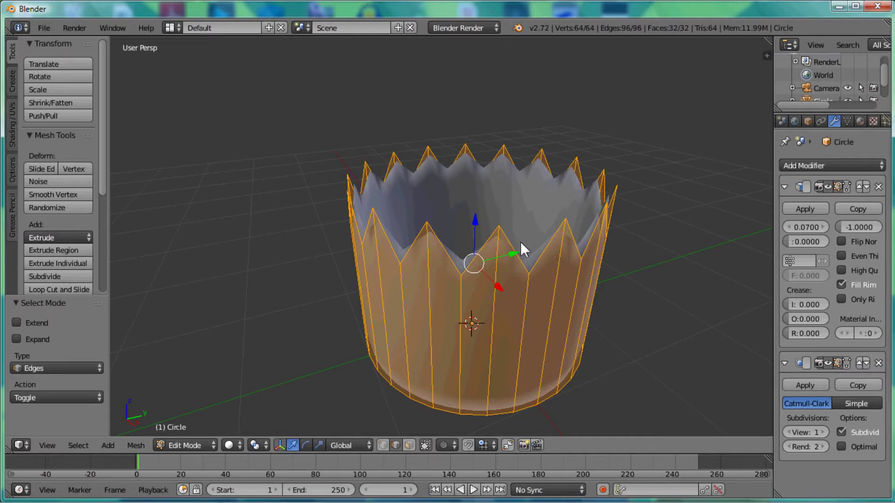
key(a)
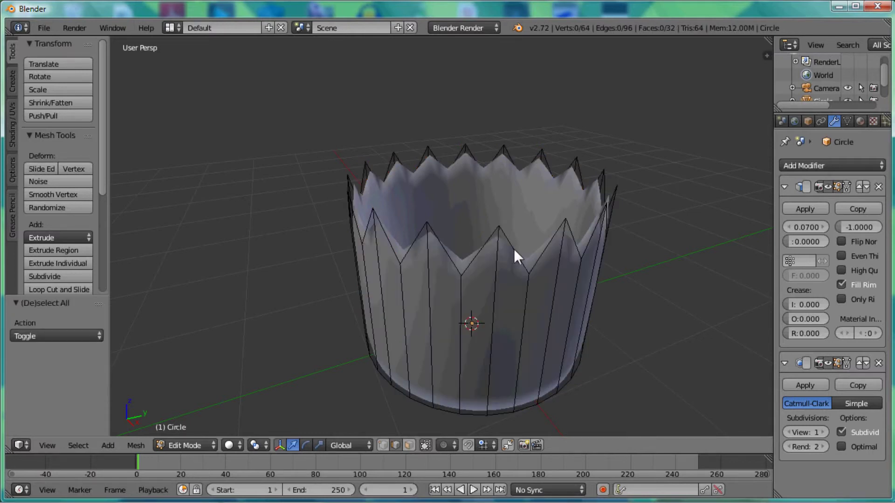
alt+right_click(514, 247)
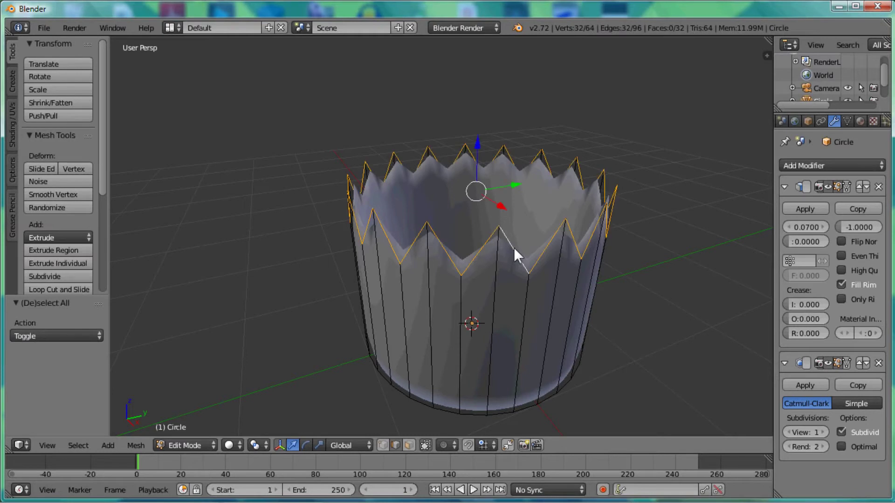
alt+shift+right_click(501, 413)
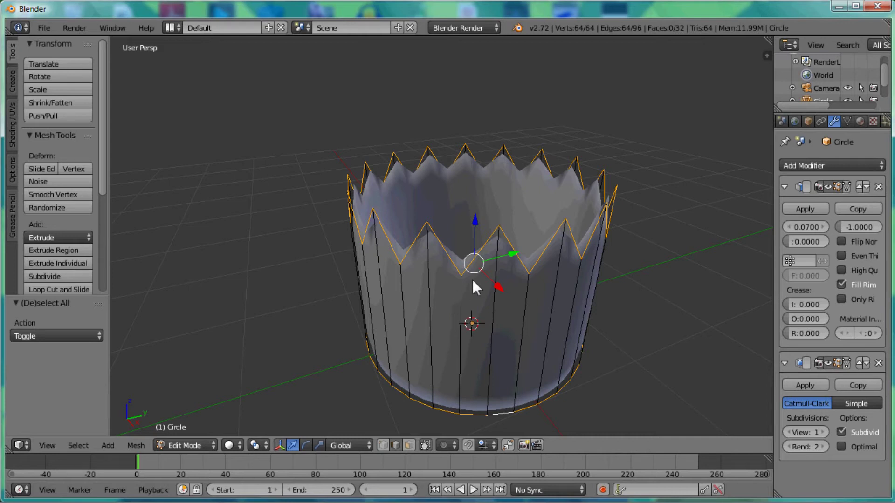
Crease the selected rim and base edge loops with a factor of 1 and return to Object Mode.
key(shift+e)
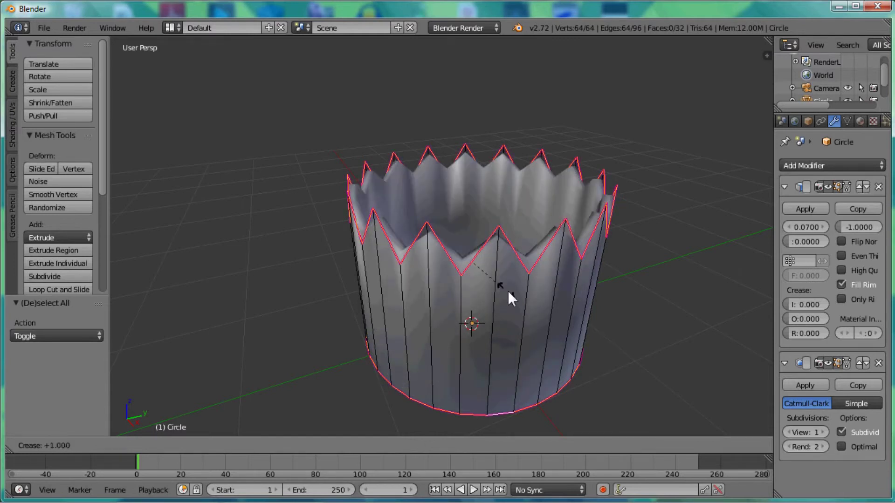
text(1)
key(Return)
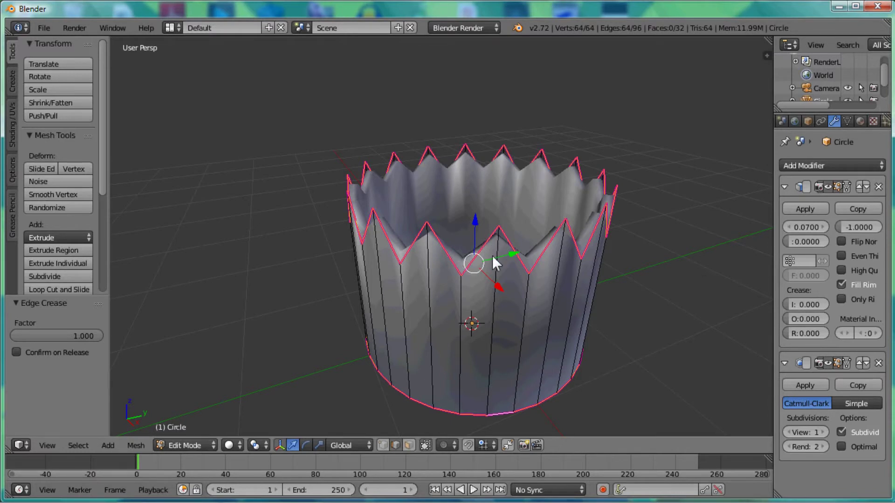
key(Tab)
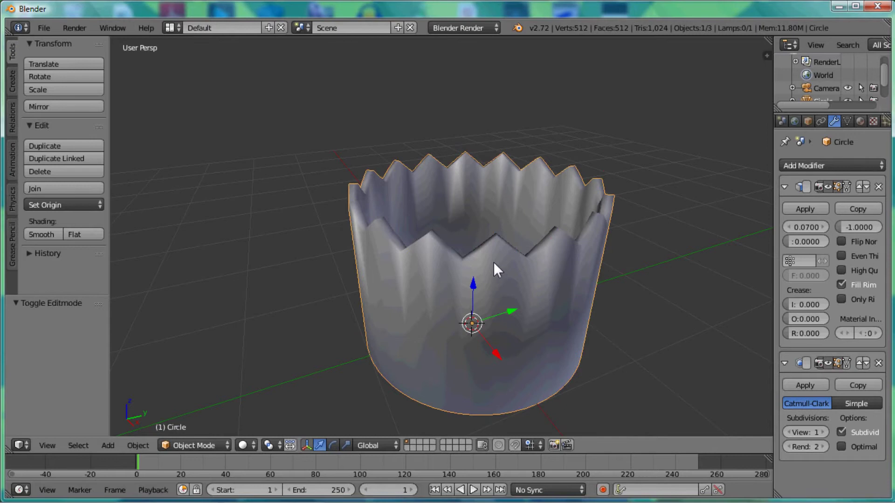
Collapse both modifiers' settings and move the Subdivision Surface modifier above the Solidify modifier in the stack.
scroll(492, 261, down, 3)
middle_drag(468, 297, 467, 267)
scroll(504, 311, up, 2)
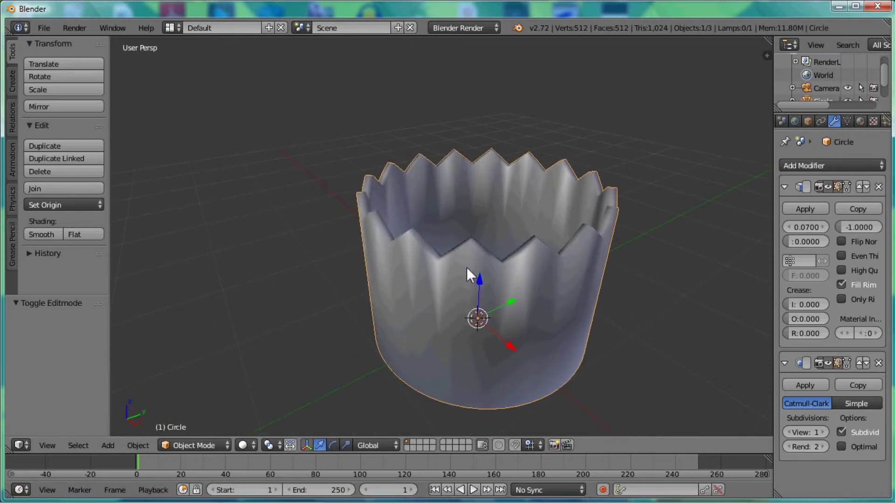
click(783, 187)
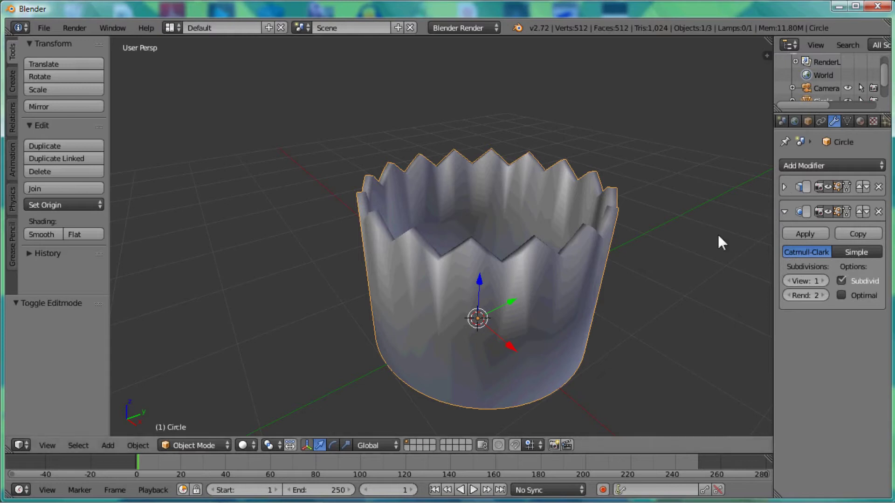
click(785, 212)
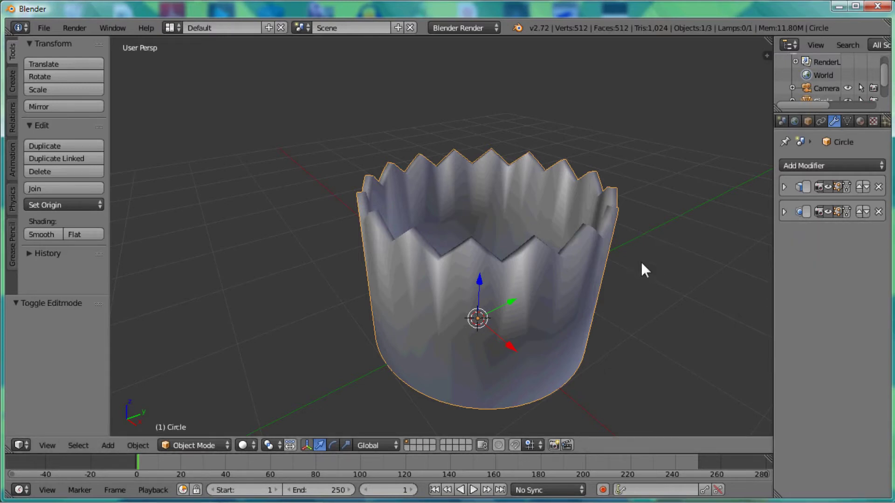
click(857, 212)
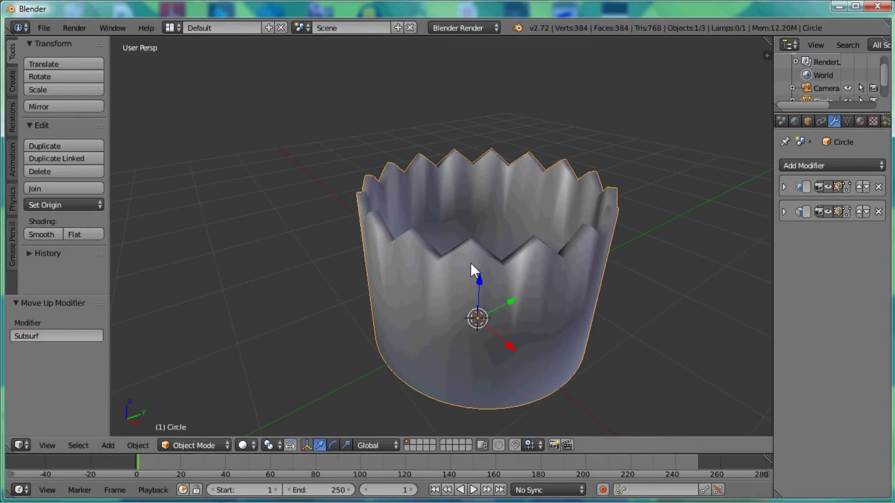
scroll(486, 259, down, 1)
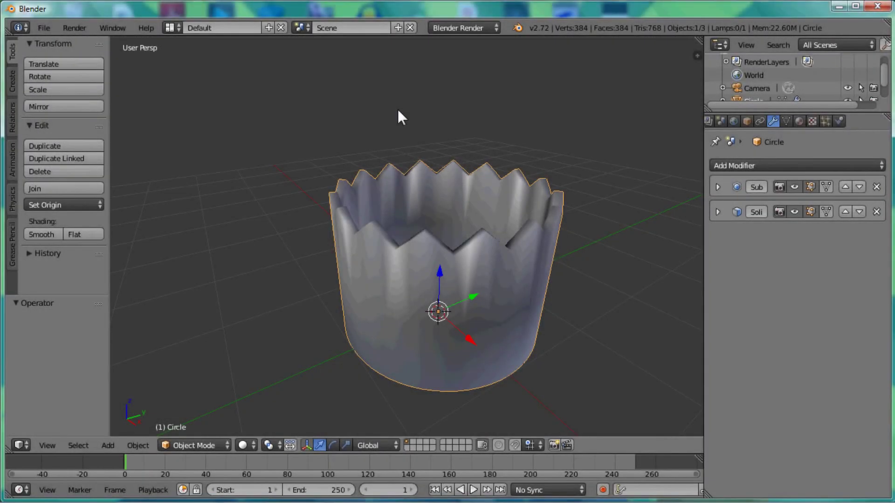
Create a new material for the spiked ring and name it Gold.
click(800, 122)
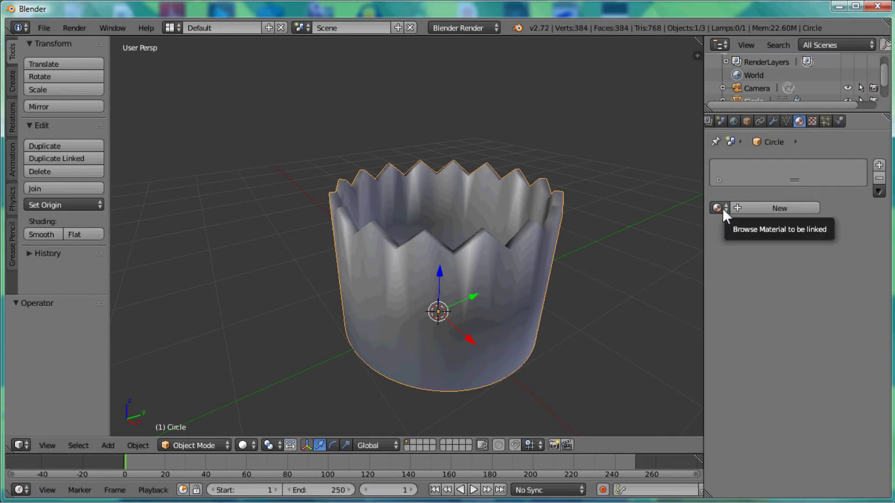
click(742, 207)
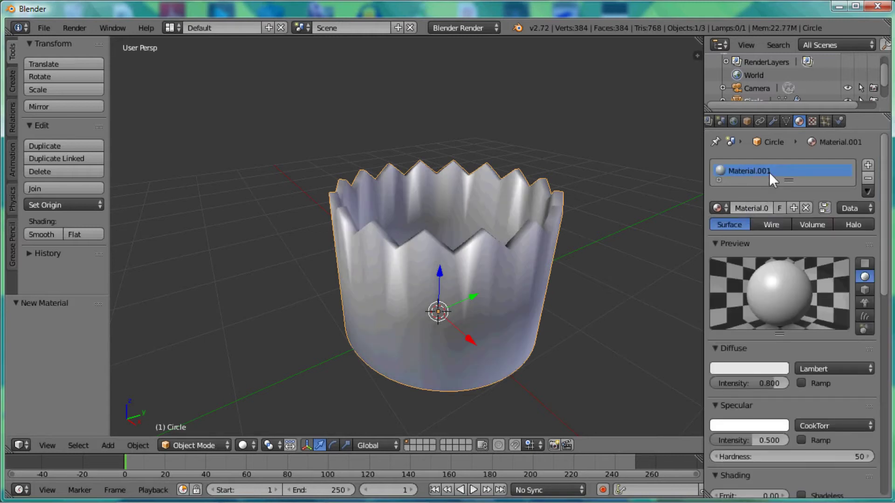
click(742, 205)
text(Gold)
key(Return)
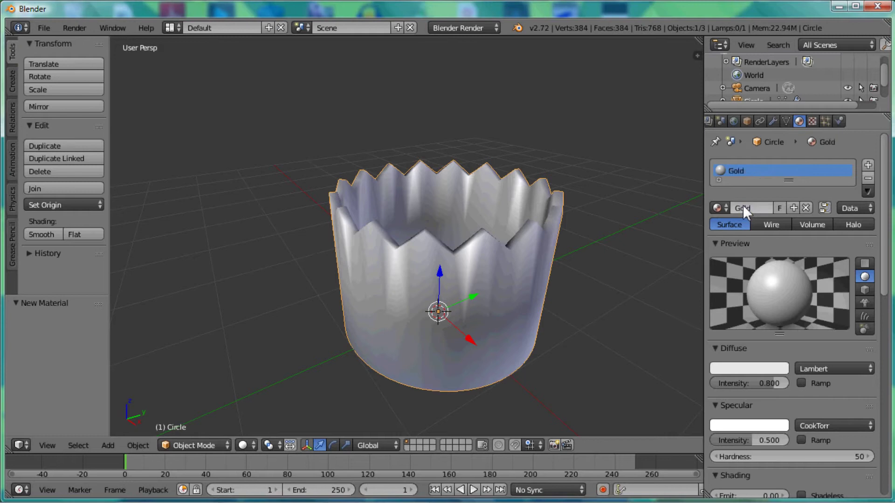
Set the Gold material's diffuse colour to yellow, with red and green at 0.704 and a much lower blue value.
click(756, 368)
click(737, 366)
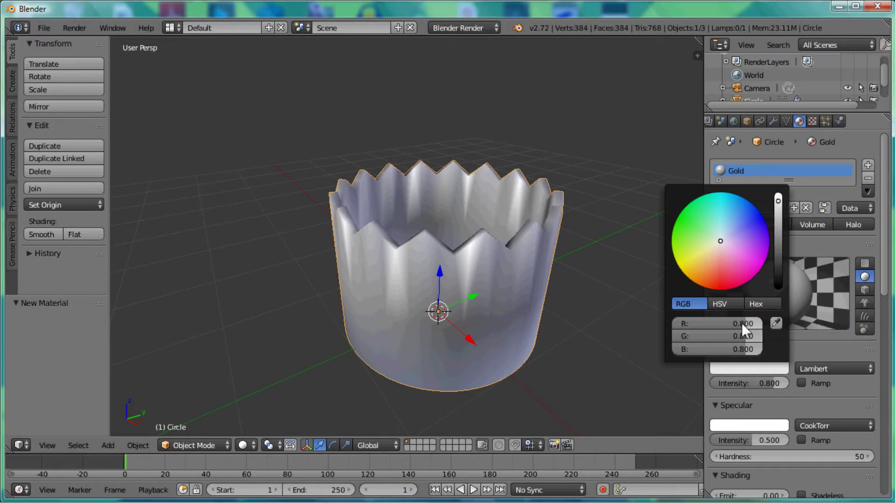
drag(738, 349, 702, 349)
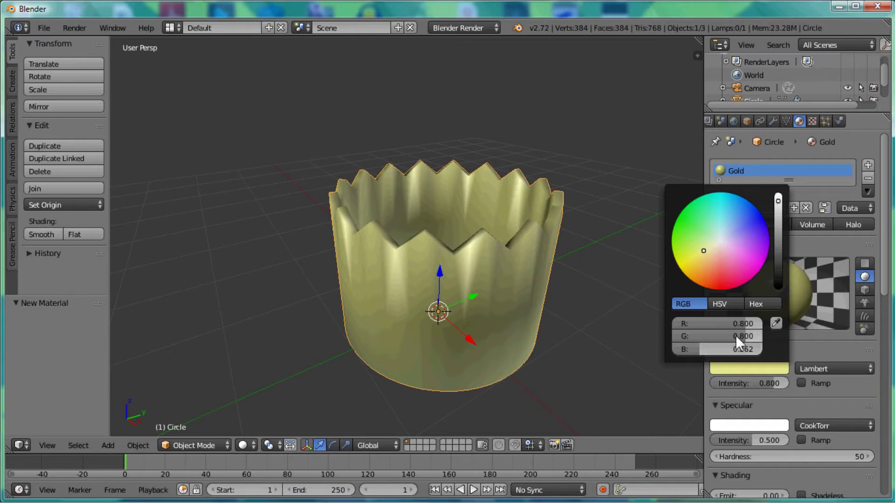
scroll(727, 335, down, 2)
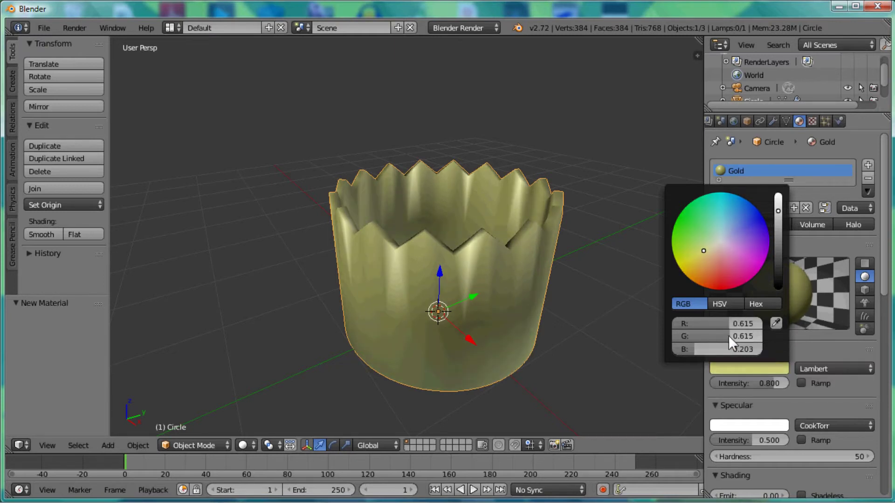
scroll(728, 335, up, 1)
scroll(728, 335, down, 1)
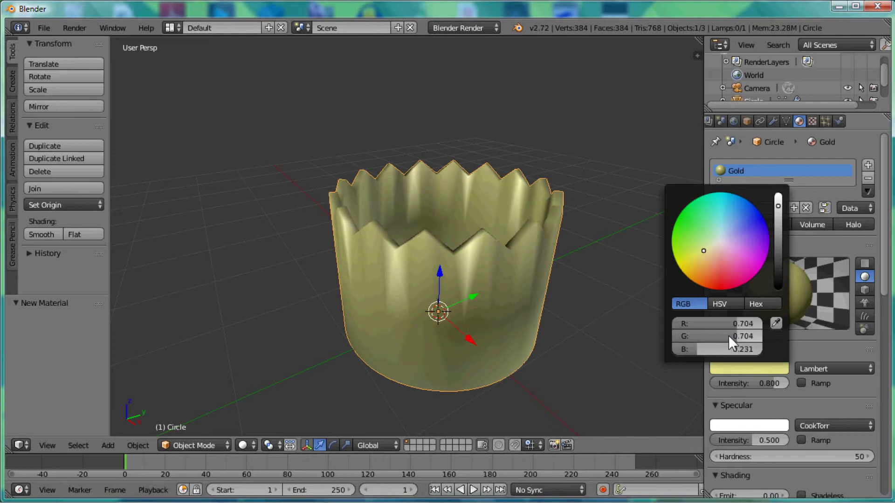
mouse_move(691, 347)
mouse_down()
mouse_move(669, 350)
mouse_move(689, 350)
mouse_up()
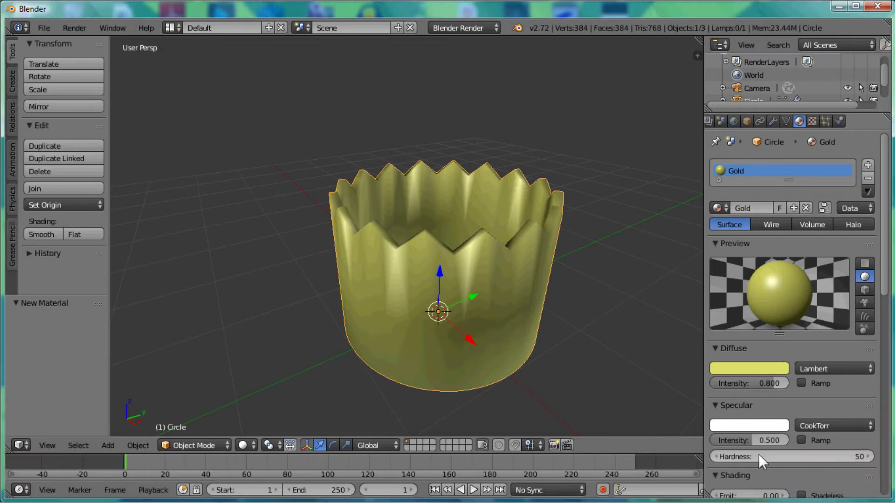
Set the Gold material's specular hardness to 150 and its specular intensity to 0.723.
mouse_move(767, 455)
mouse_down()
mouse_move(816, 453)
mouse_move(740, 465)
mouse_move(828, 454)
mouse_up()
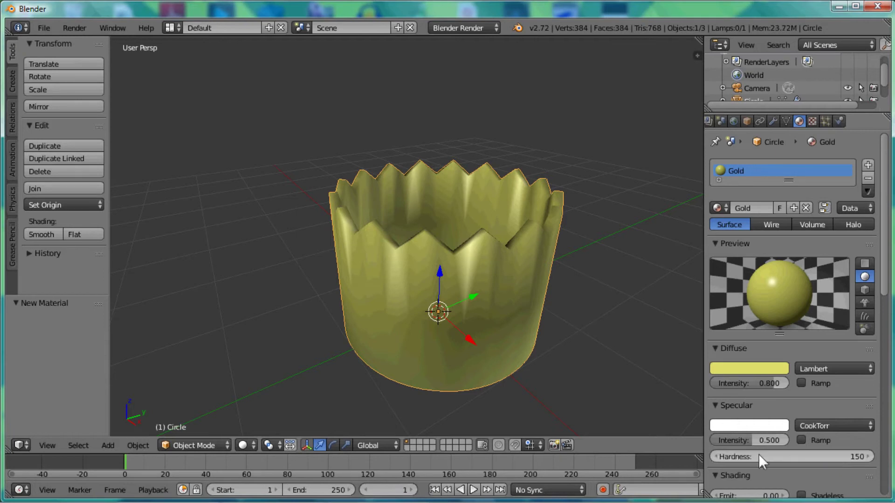
drag(750, 440, 729, 441)
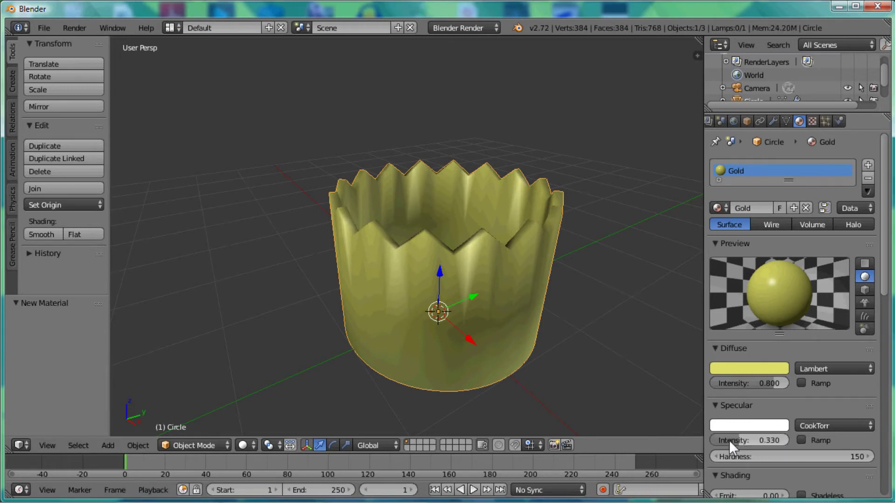
drag(755, 438, 769, 440)
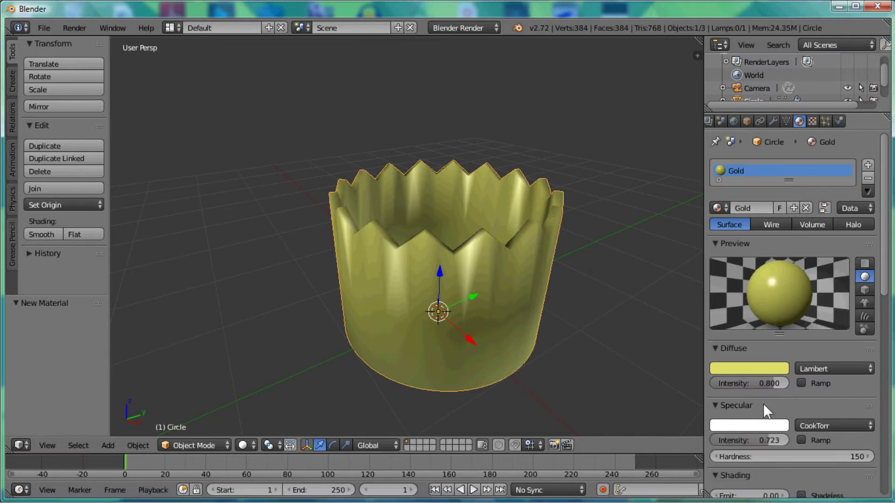
Enable raytraced mirror reflections for the Gold material.
scroll(763, 403, down, 3)
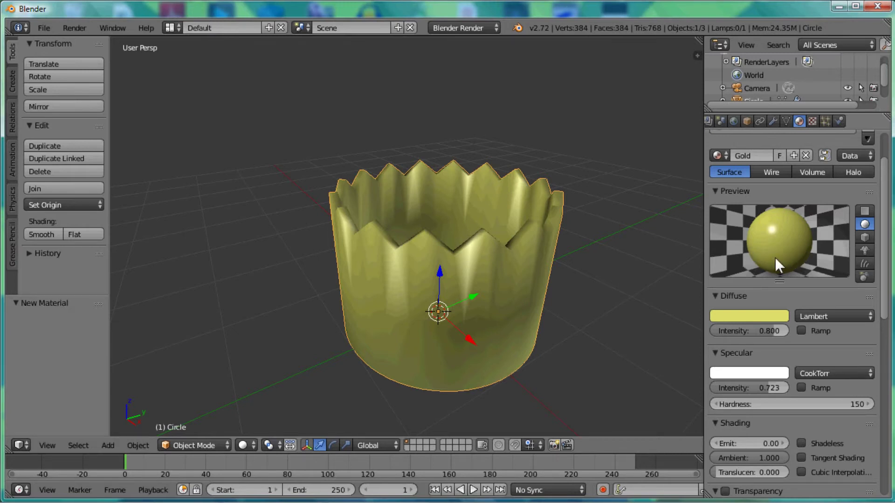
scroll(774, 316, down, 6)
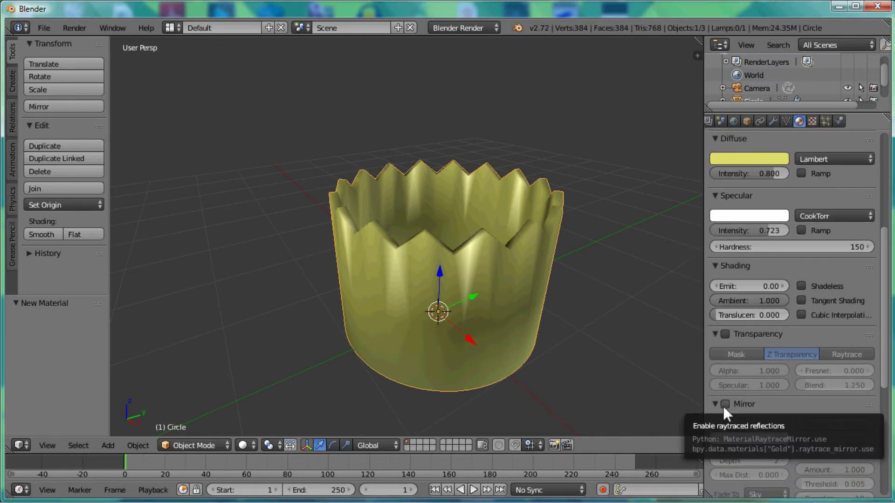
click(725, 405)
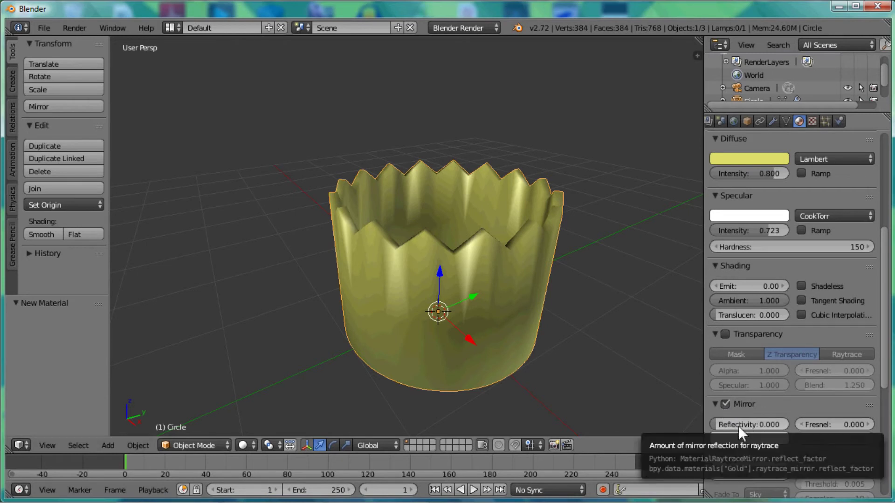
Review the Gold material's settings and preview the spiked ring in Rendered viewport shading.
scroll(770, 380, up, 5)
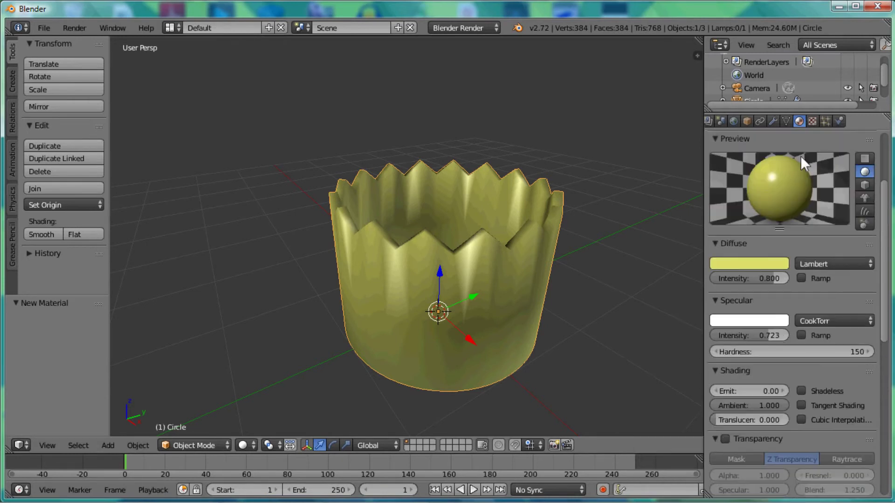
scroll(786, 227, down, 3)
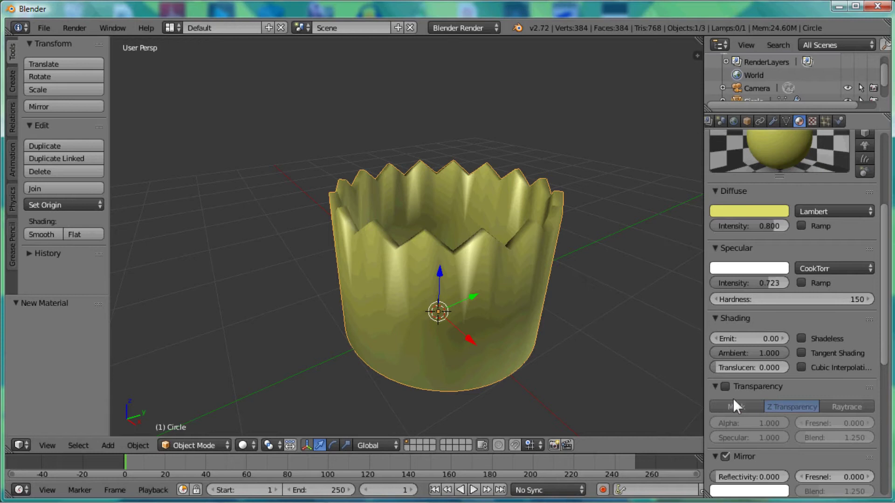
scroll(750, 446, down, 6)
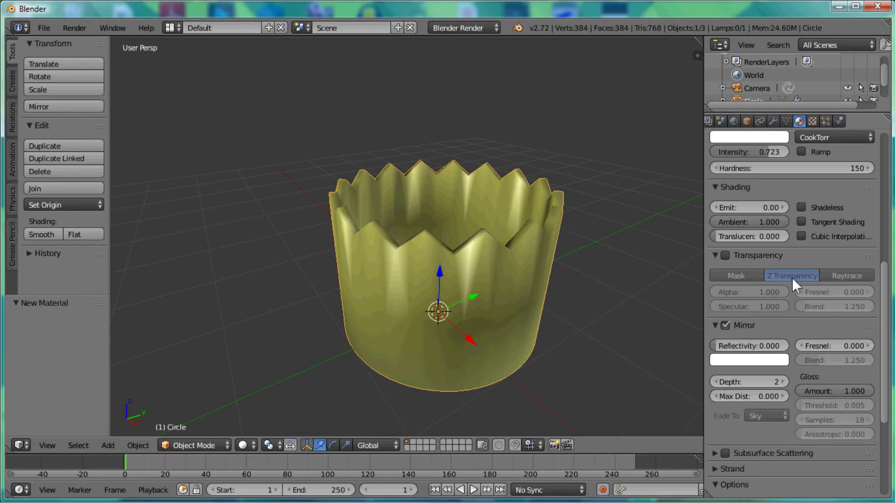
scroll(792, 277, up, 10)
scroll(781, 219, down, 3)
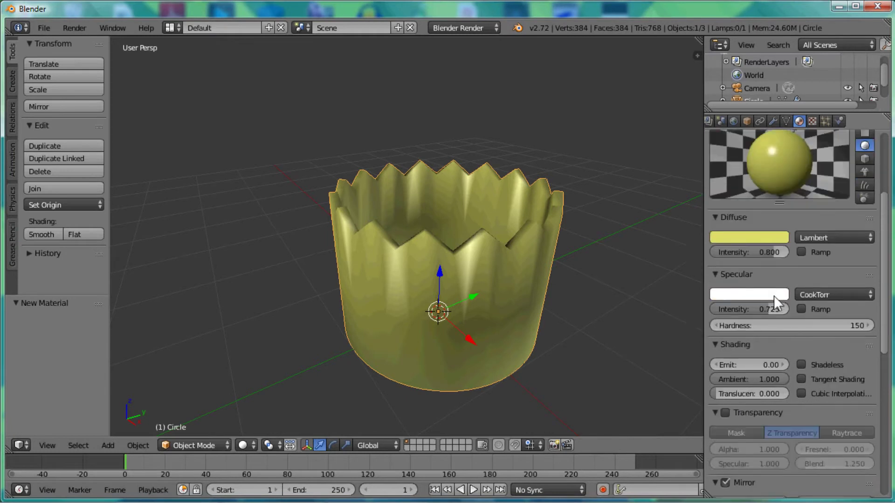
scroll(773, 296, down, 6)
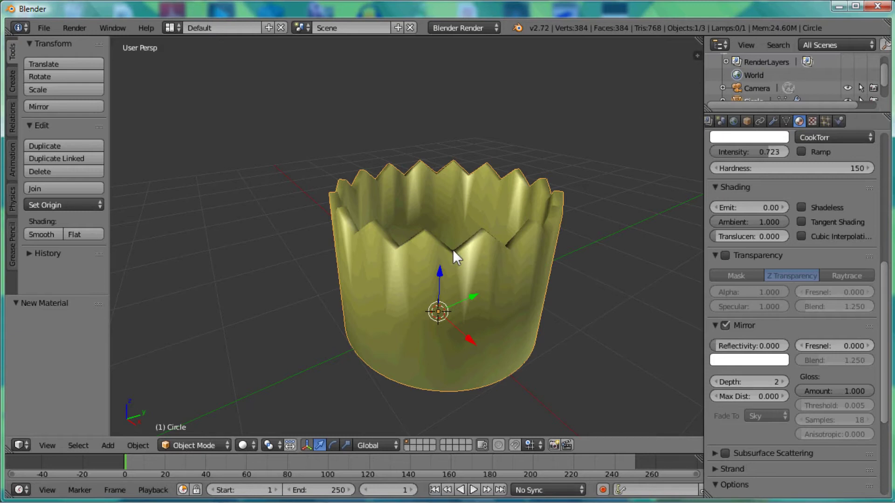
click(255, 446)
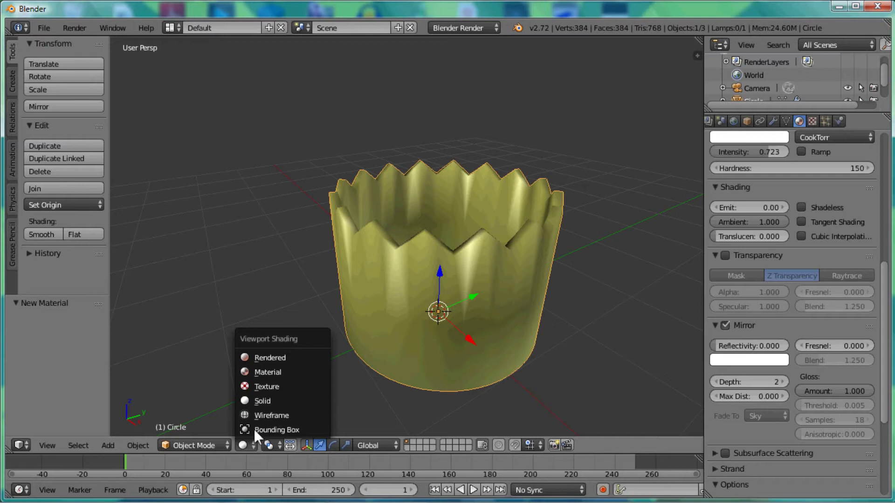
click(276, 357)
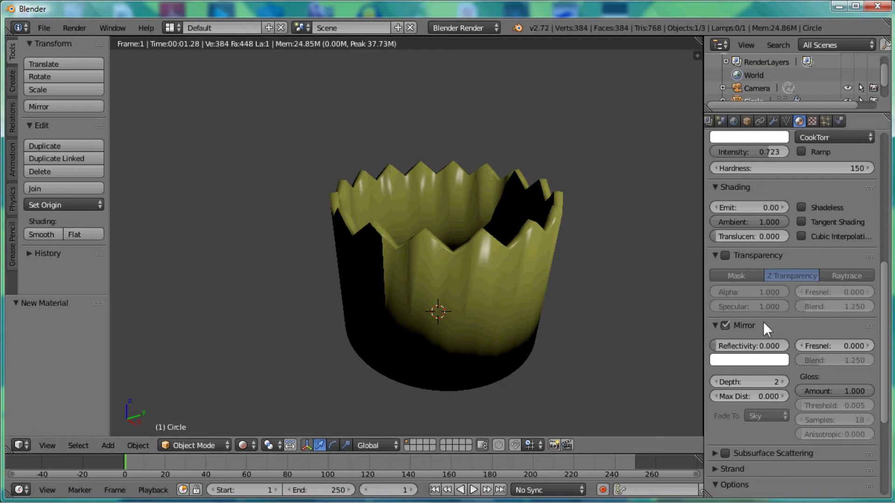
Raise the Gold material's specular hardness to 217 and its specular intensity to 1.000.
scroll(766, 307, up, 8)
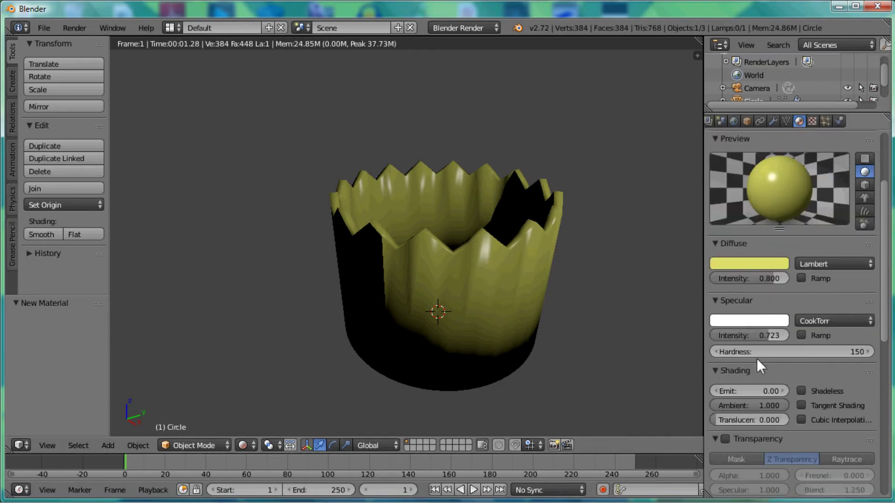
drag(759, 351, 808, 352)
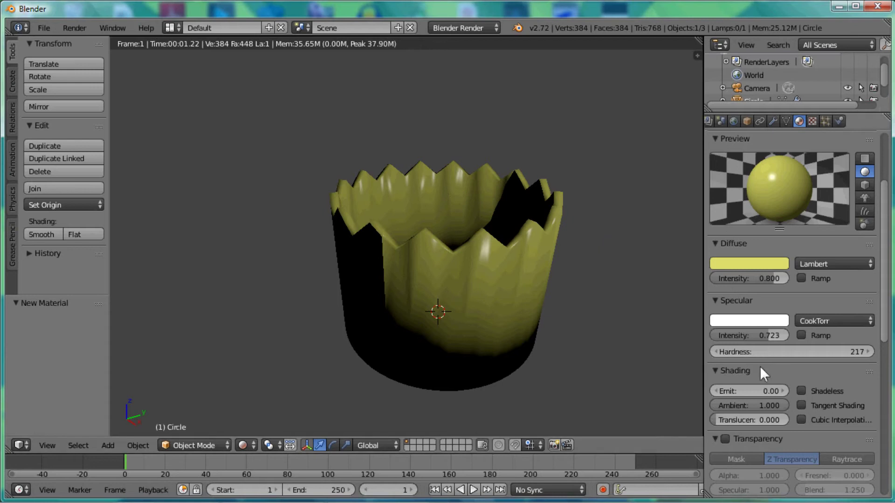
drag(759, 336, 773, 335)
drag(776, 335, 783, 335)
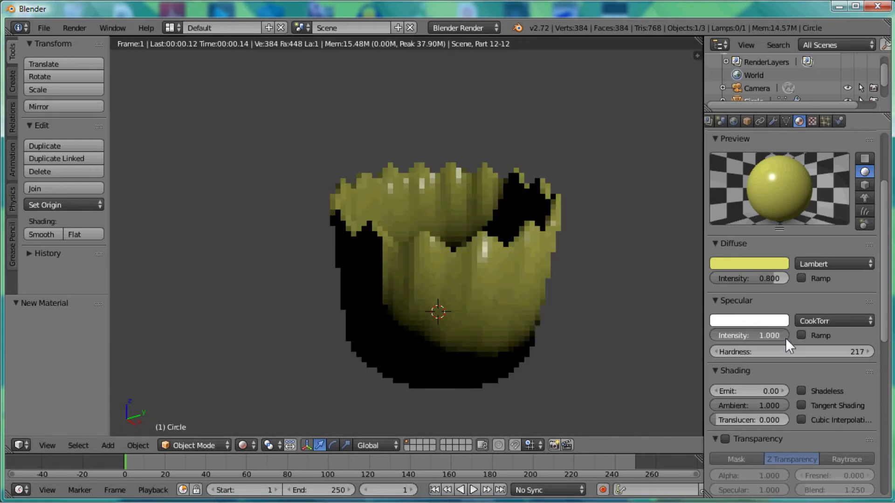
Set the mirror reflectivity to 0.438 and the gloss amount to 0.589, and return the viewport to Solid shading.
scroll(773, 352, down, 10)
scroll(774, 352, down, 3)
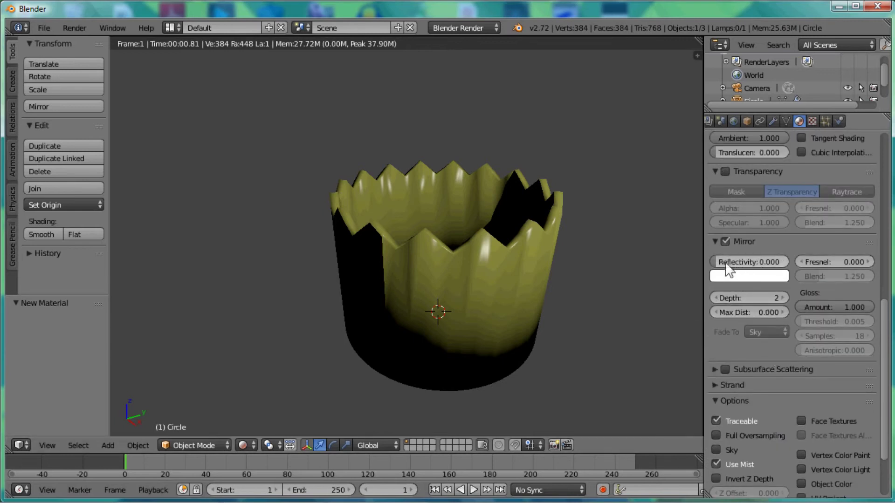
drag(718, 268, 737, 263)
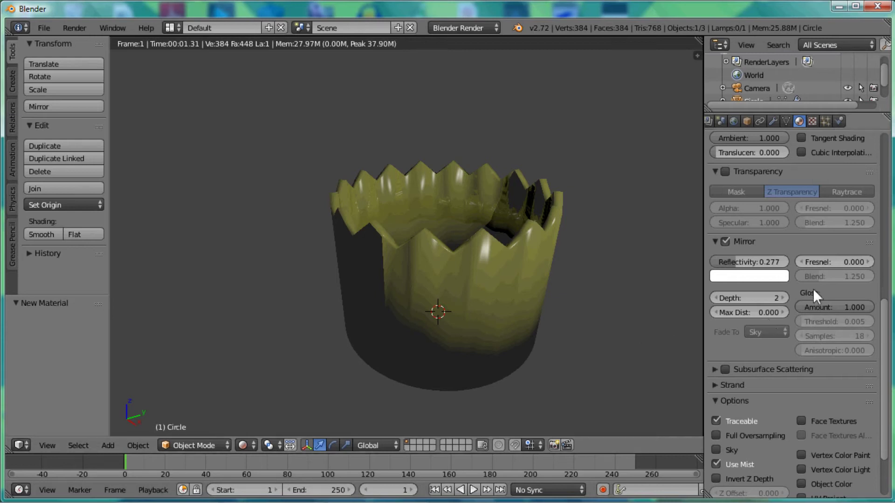
mouse_move(857, 305)
mouse_down()
mouse_move(842, 313)
mouse_move(854, 306)
mouse_up()
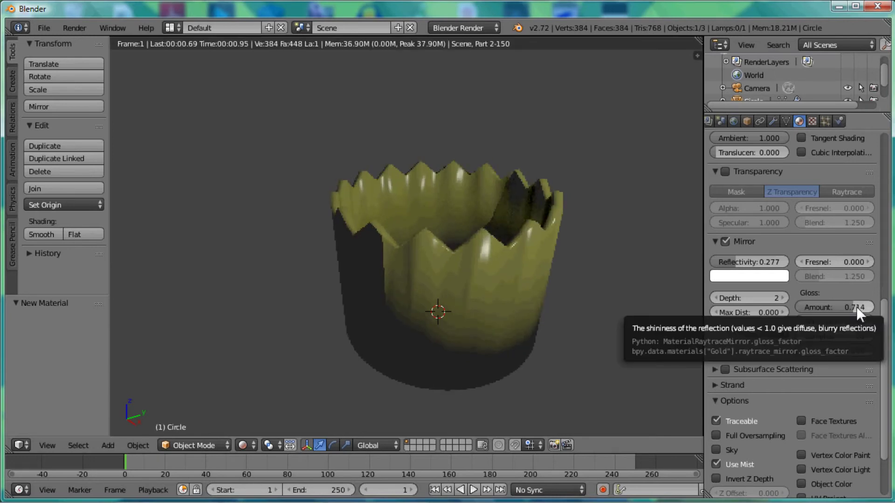
drag(849, 304, 844, 307)
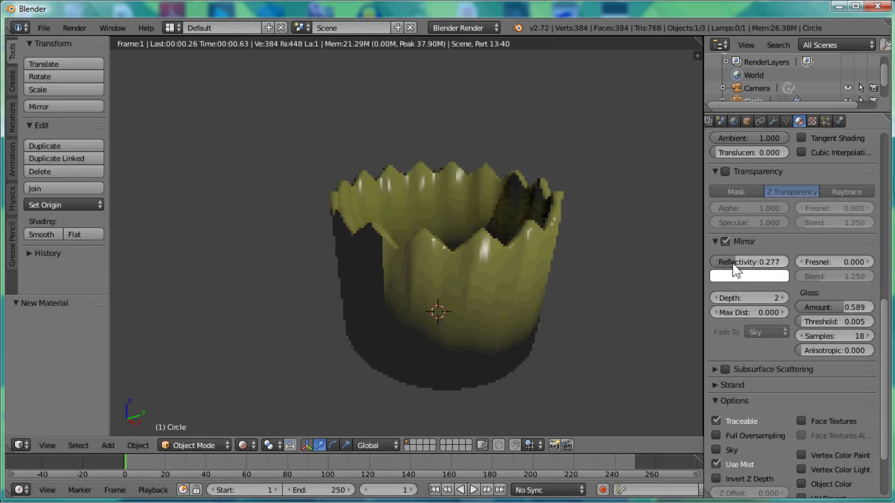
drag(733, 268, 750, 268)
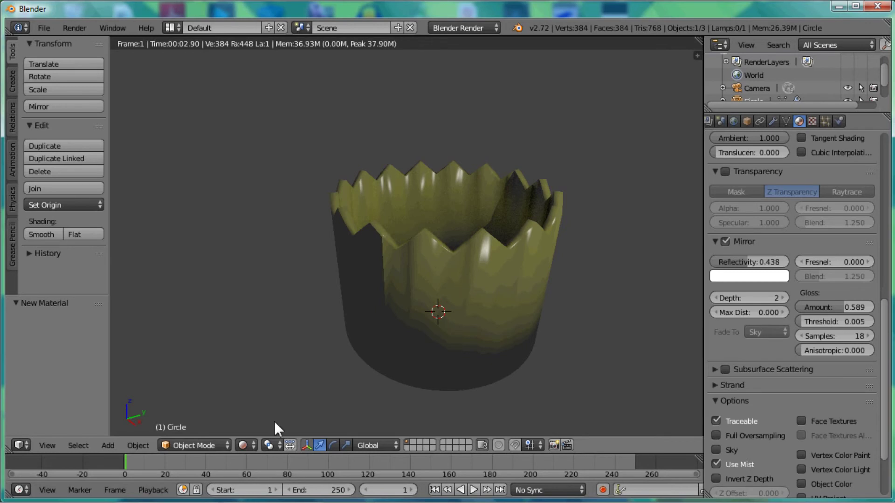
click(250, 447)
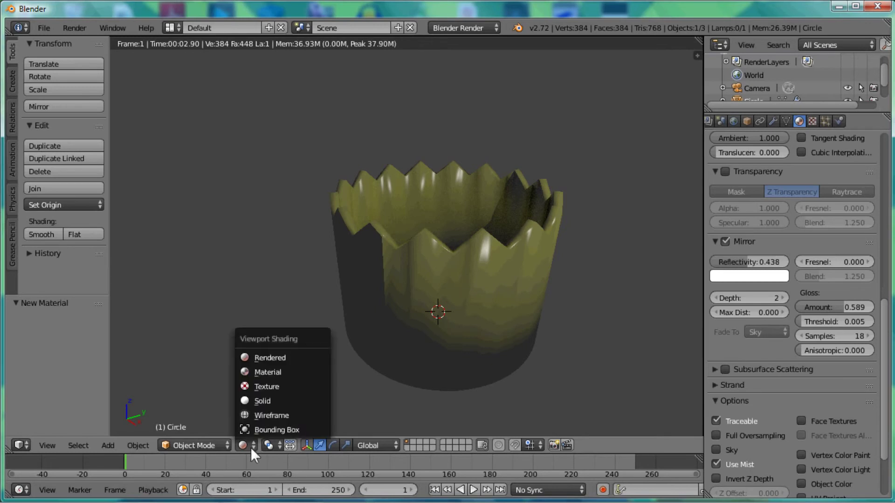
click(270, 400)
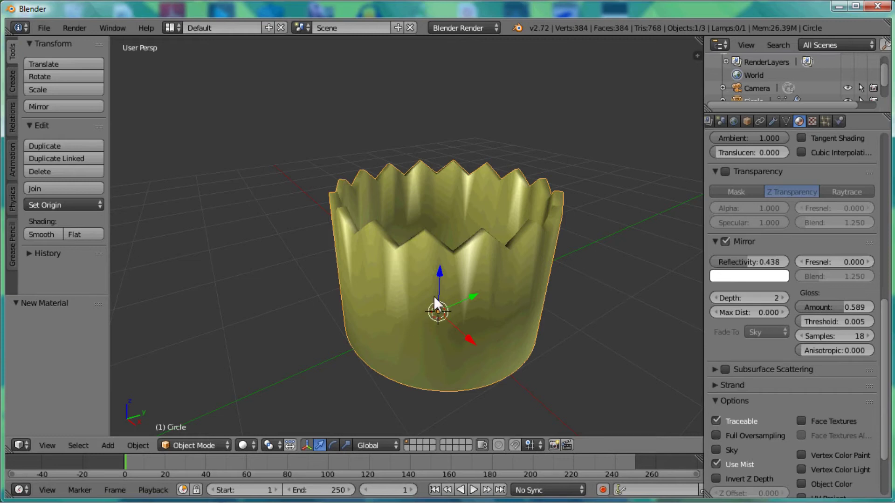
Add a plane mesh at the origin beneath the spiked ring and enter Edit Mode on it.
key(shift+a)
mouse_move(434, 297)
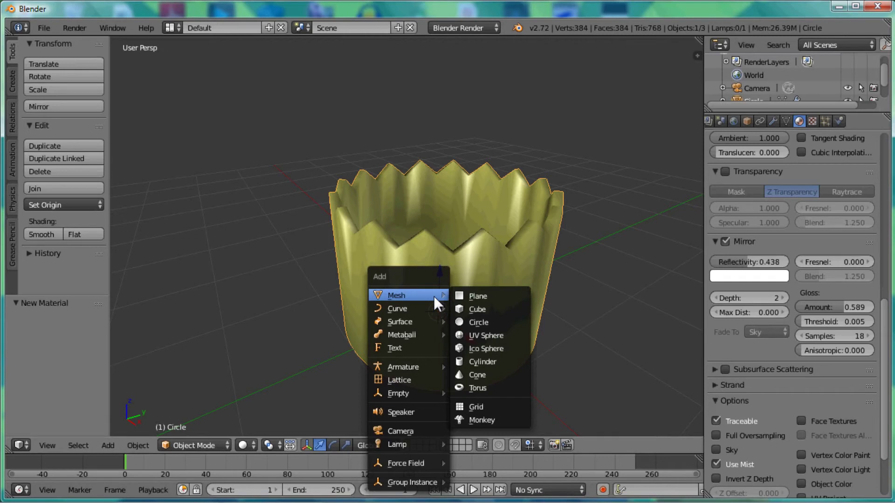
click(471, 293)
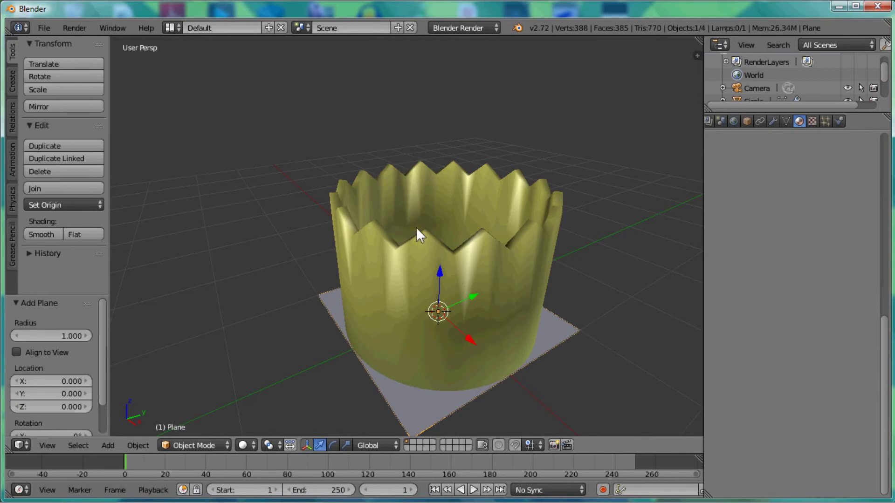
scroll(415, 227, down, 6)
scroll(414, 240, up, 2)
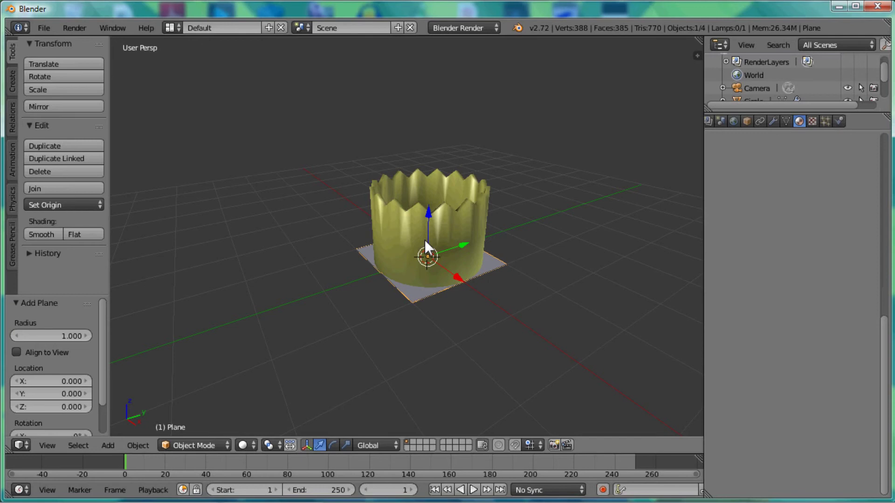
key(Tab)
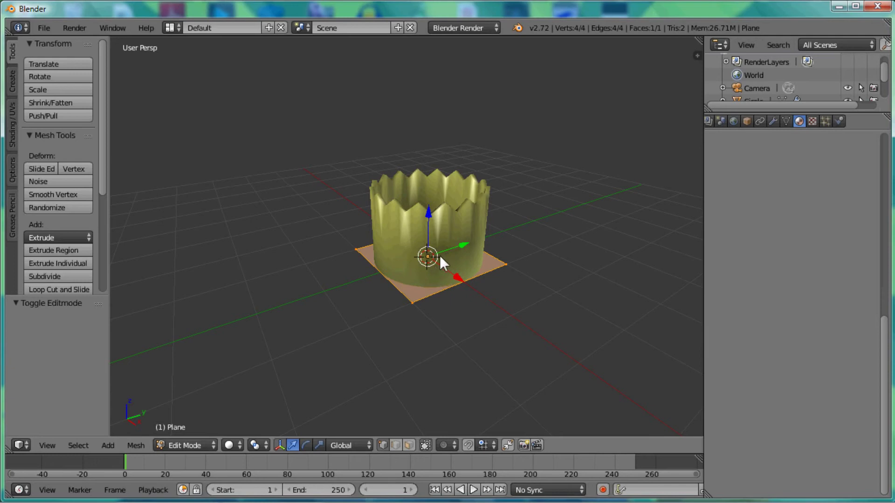
drag(462, 243, 507, 225)
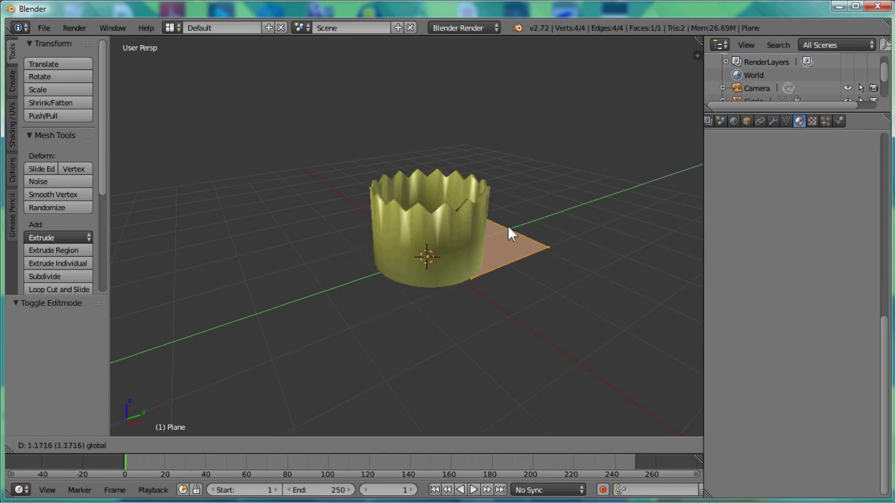
right_click(508, 226)
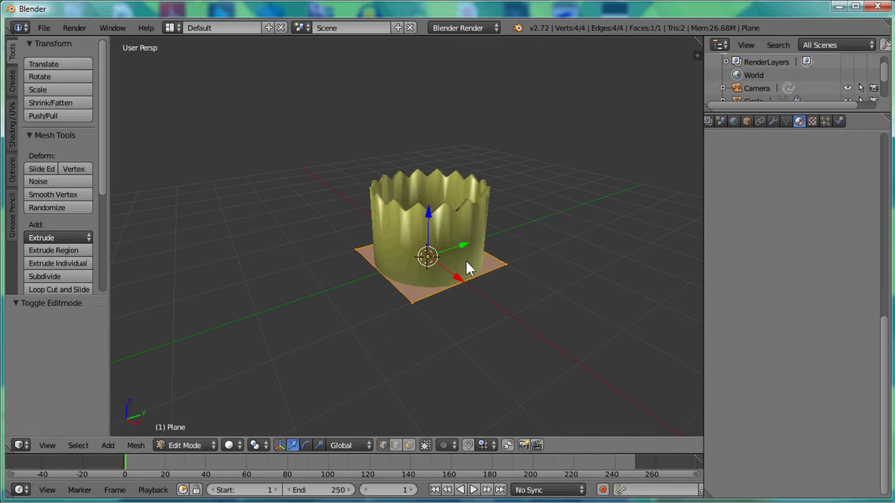
key(s)
right_click(592, 296)
Try the rotate and scale manipulators on the plane, and switch back to the translate manipulator.
click(305, 446)
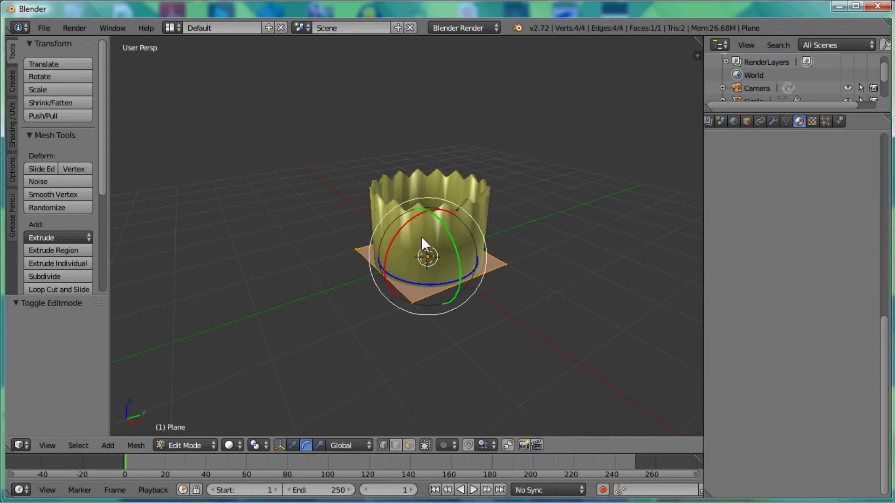
drag(399, 232, 418, 252)
click(319, 445)
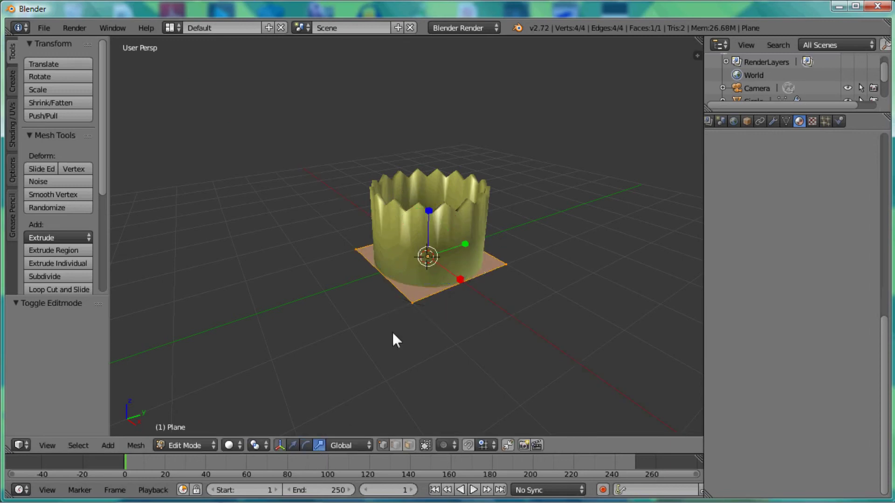
drag(459, 279, 519, 336)
right_click(438, 315)
click(294, 448)
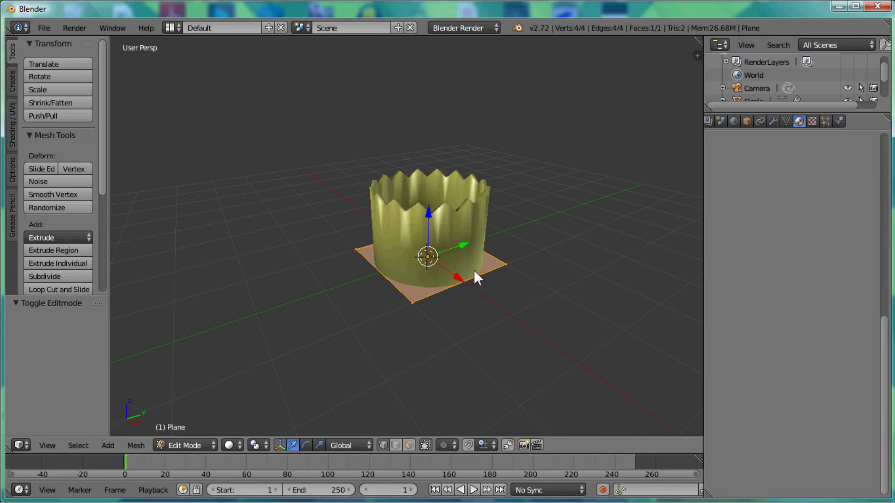
Scale the plane by a factor of 16 and return to Object Mode.
key(s)
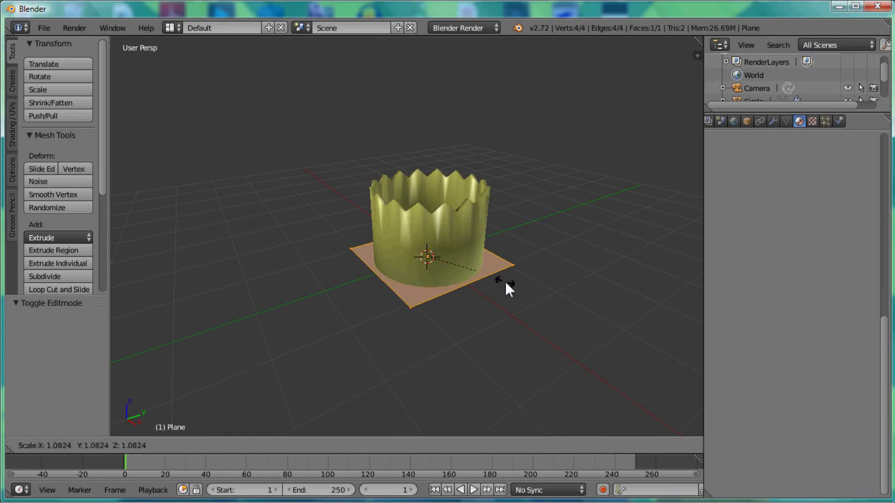
text(16)
key(Return)
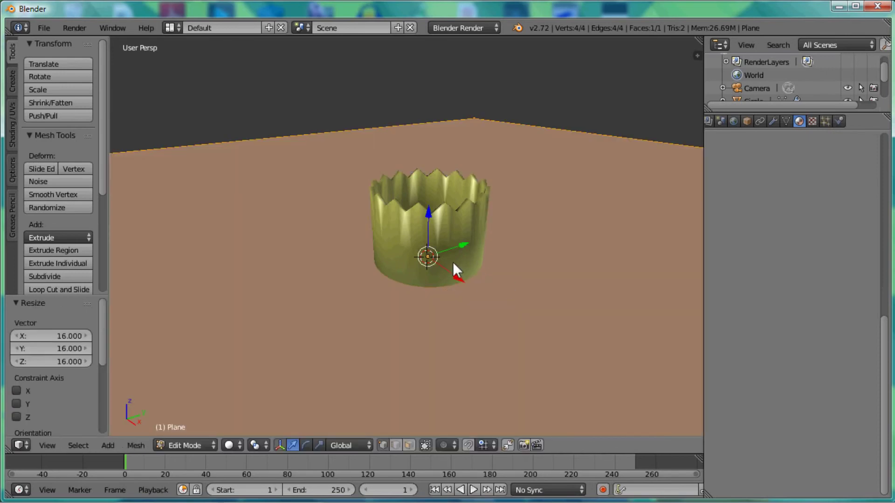
key(Tab)
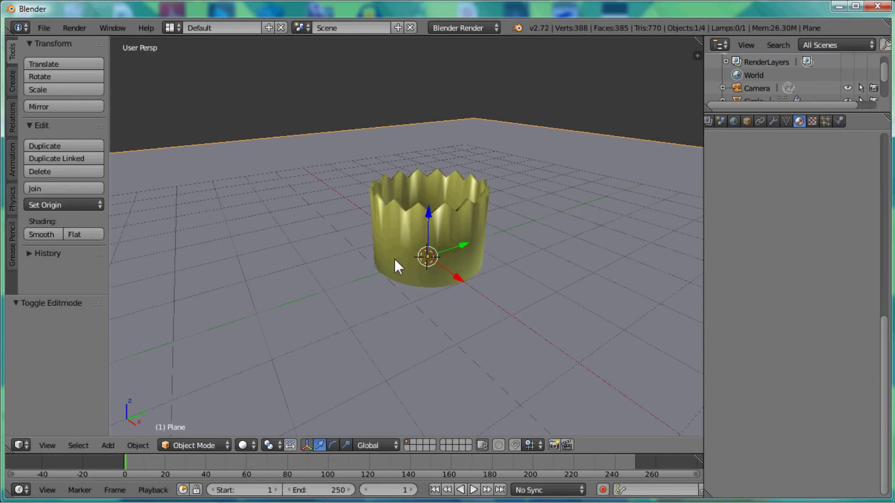
Preview the scene in Rendered viewport shading and change the world's horizon color to a strong blue.
click(245, 446)
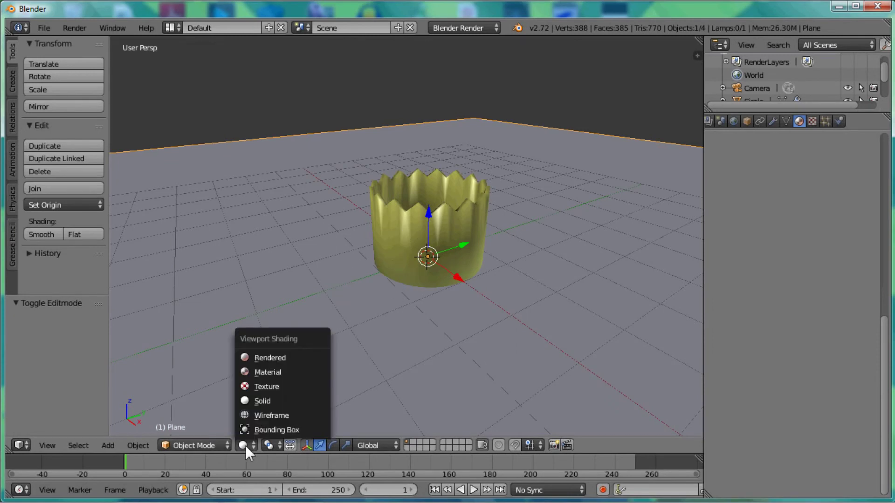
click(275, 356)
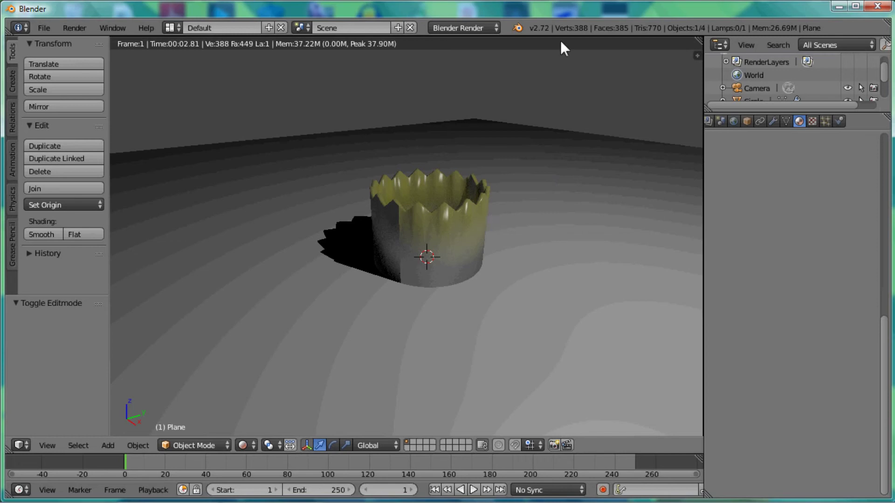
click(734, 120)
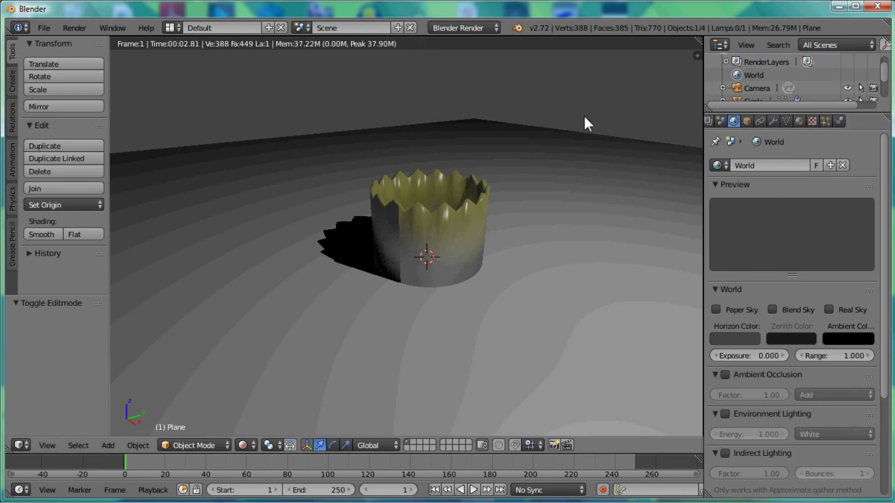
click(736, 339)
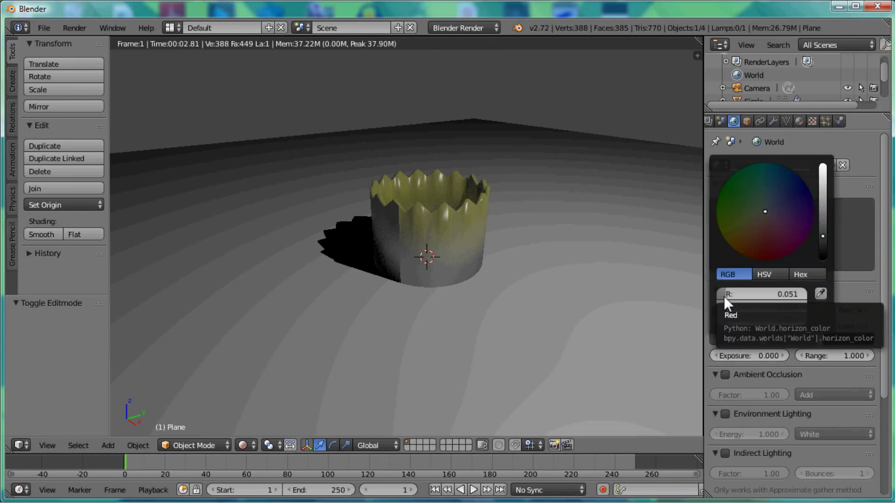
drag(721, 319, 768, 312)
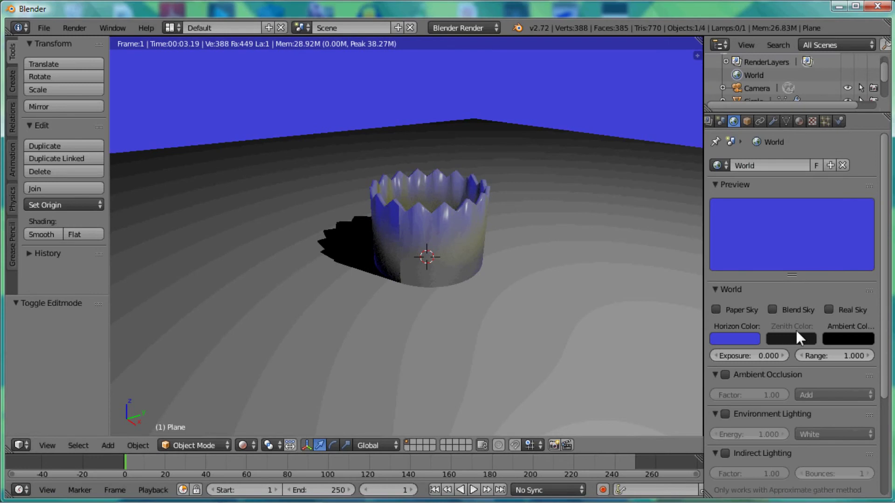
Lighten the world's horizon color to a sky blue with R 0.382, G 0.482 and B 0.859.
click(738, 335)
mouse_move(721, 305)
mouse_down()
mouse_move(763, 305)
mouse_move(734, 294)
mouse_move(749, 294)
mouse_up()
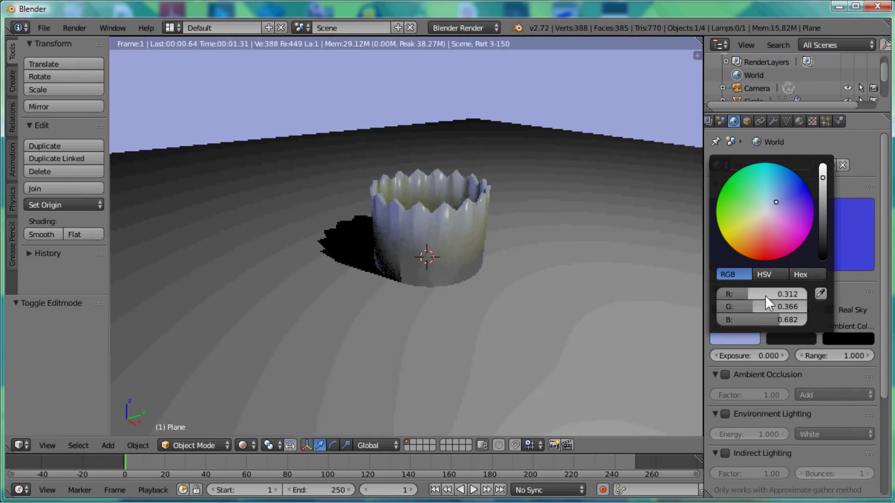
drag(777, 324, 791, 320)
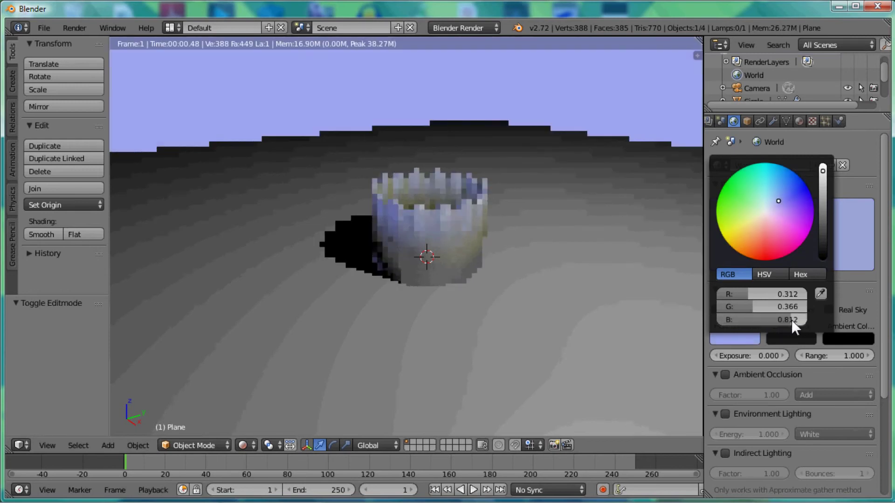
drag(736, 305, 750, 305)
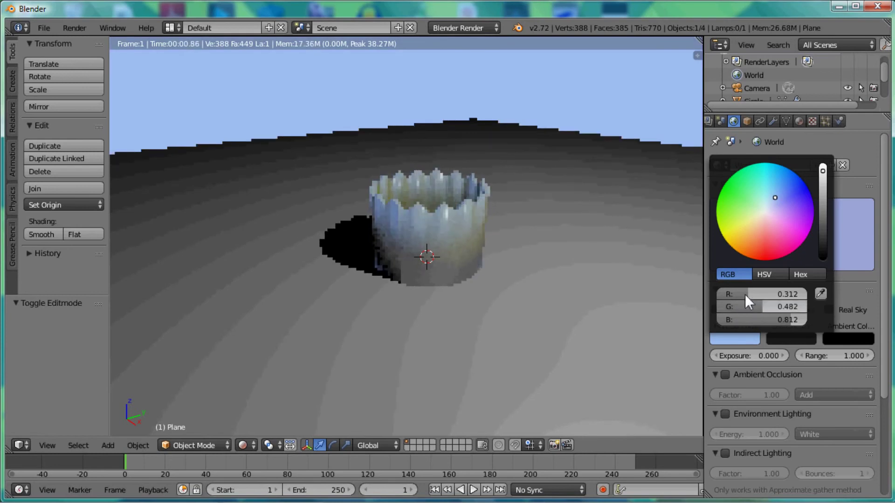
drag(747, 291, 748, 291)
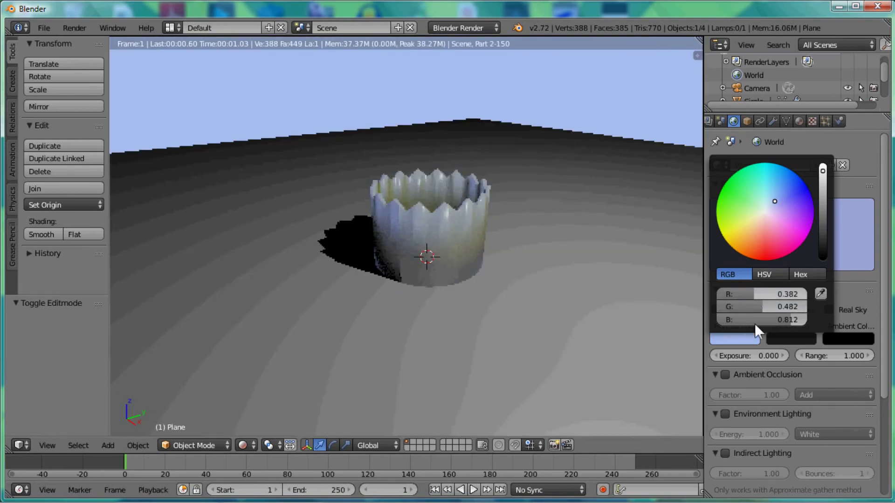
drag(748, 312, 795, 320)
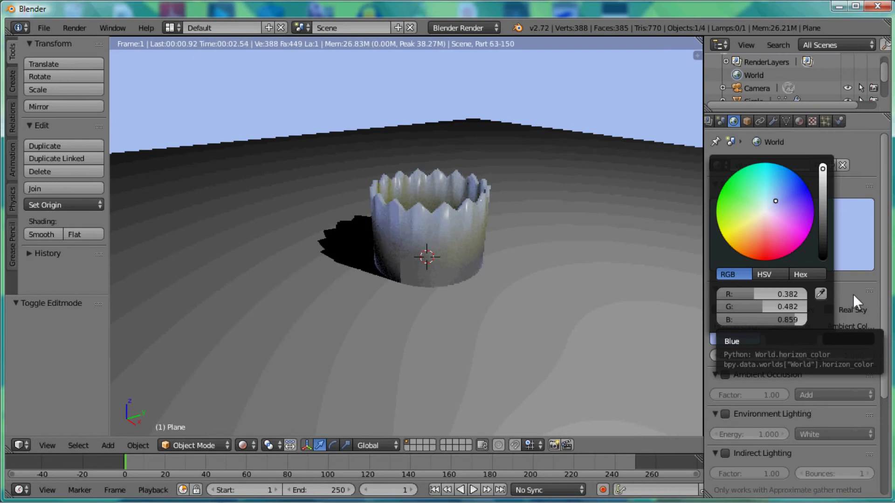
click(856, 292)
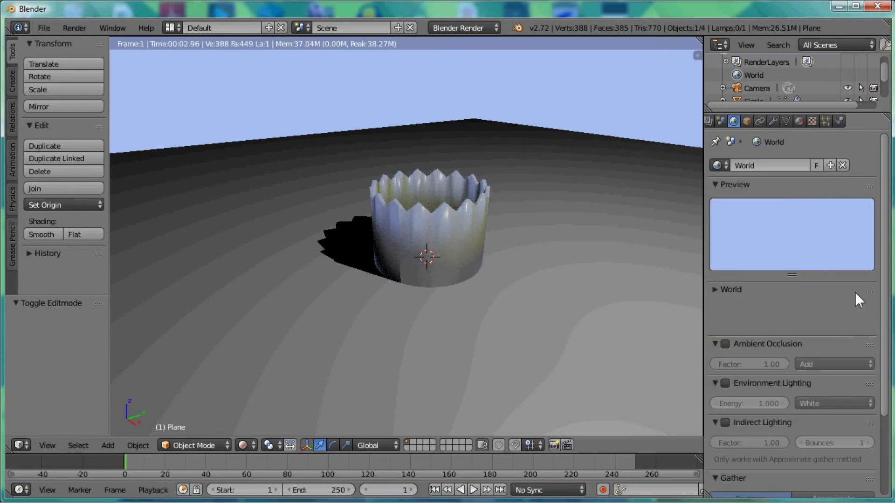
click(711, 287)
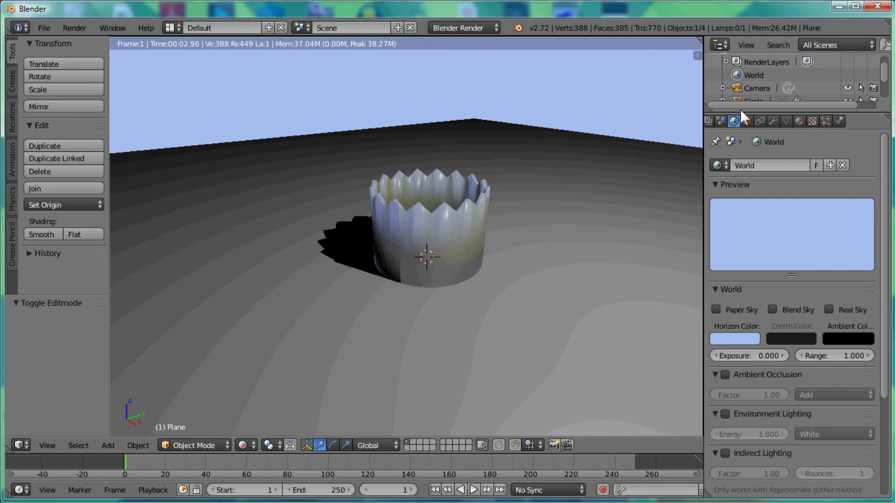
Add a new material to the plane and give it an orange-brown diffuse color.
click(799, 122)
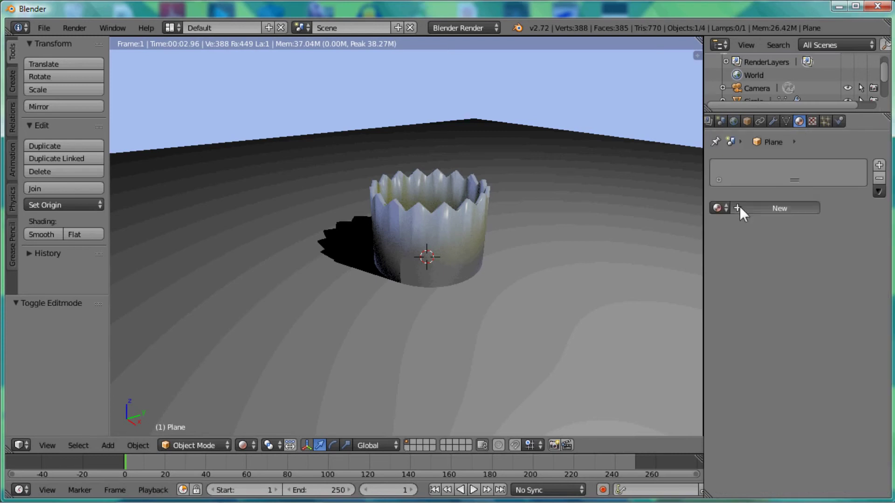
click(740, 208)
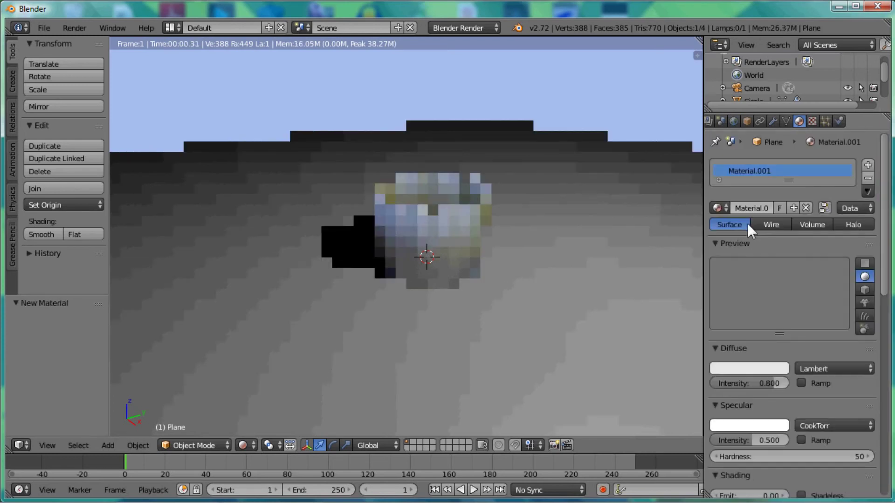
click(741, 369)
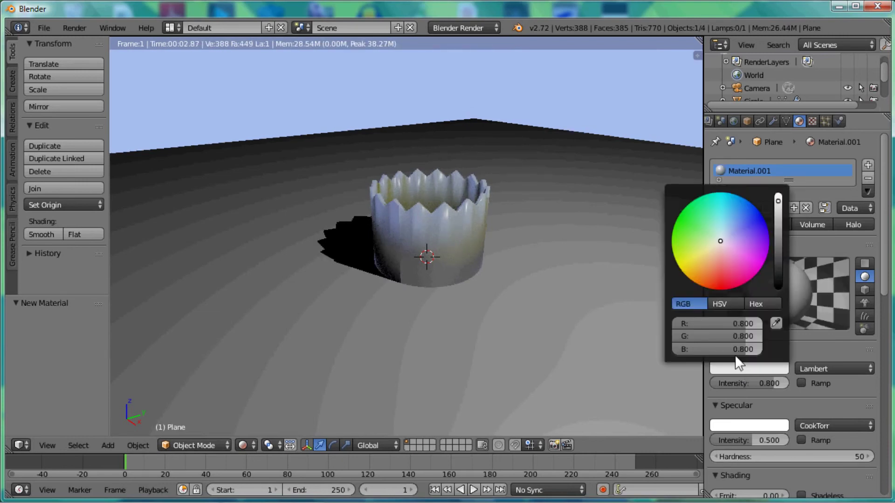
drag(749, 322, 709, 349)
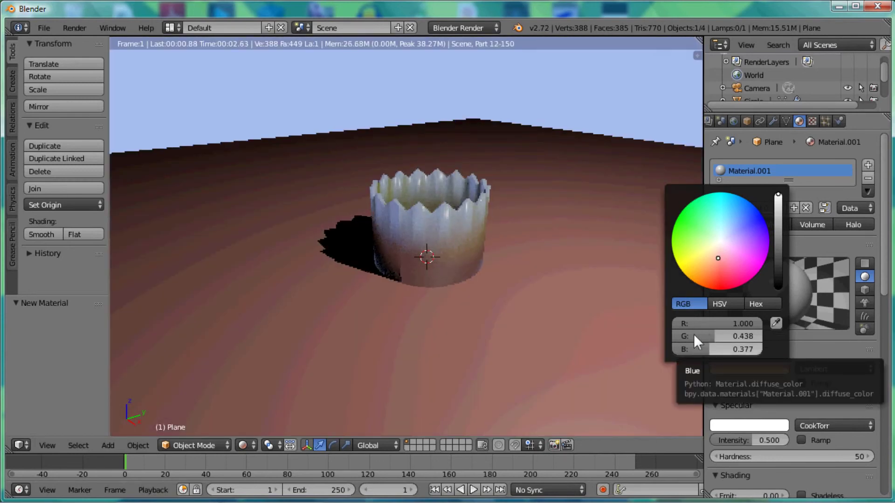
drag(697, 337, 682, 348)
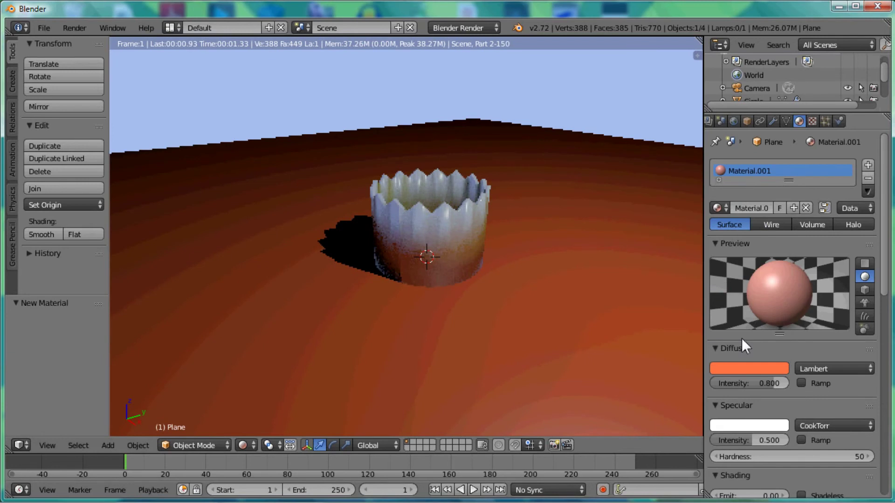
click(760, 369)
drag(725, 329, 702, 333)
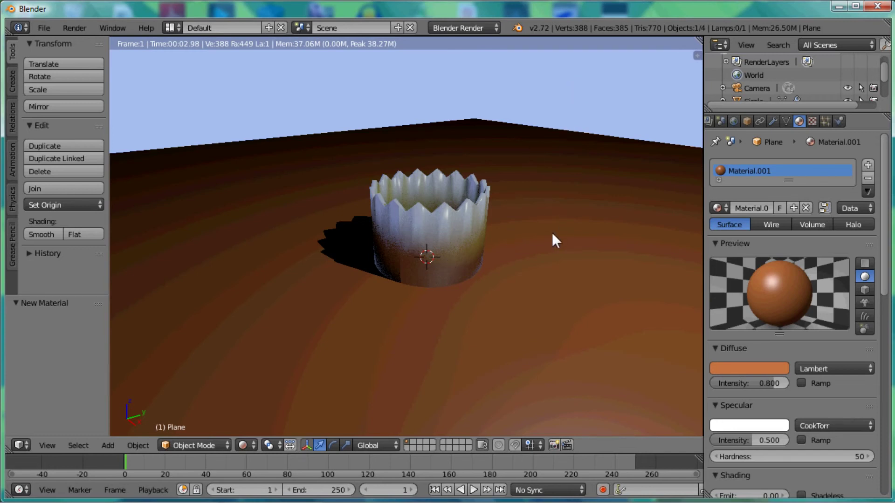
Select the spiked ring and set its Gold material's mirror reflectivity to 0.179 and gloss amount to 0.821.
right_click(467, 236)
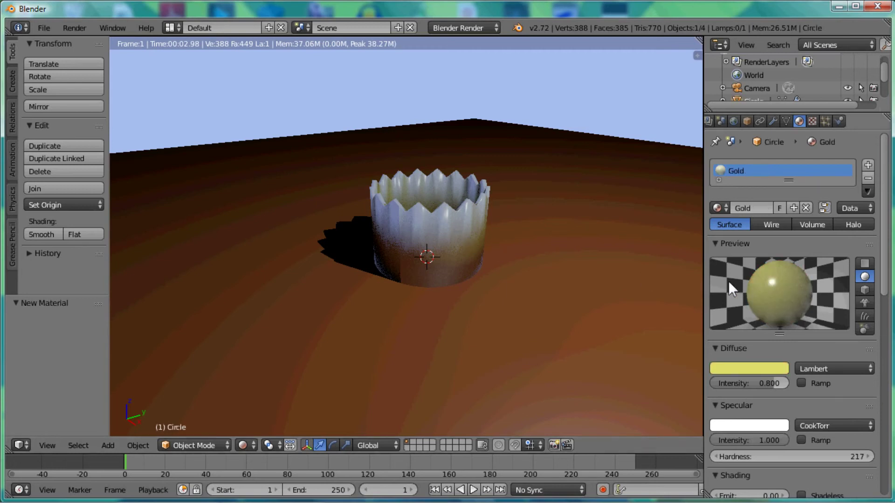
scroll(729, 282, down, 4)
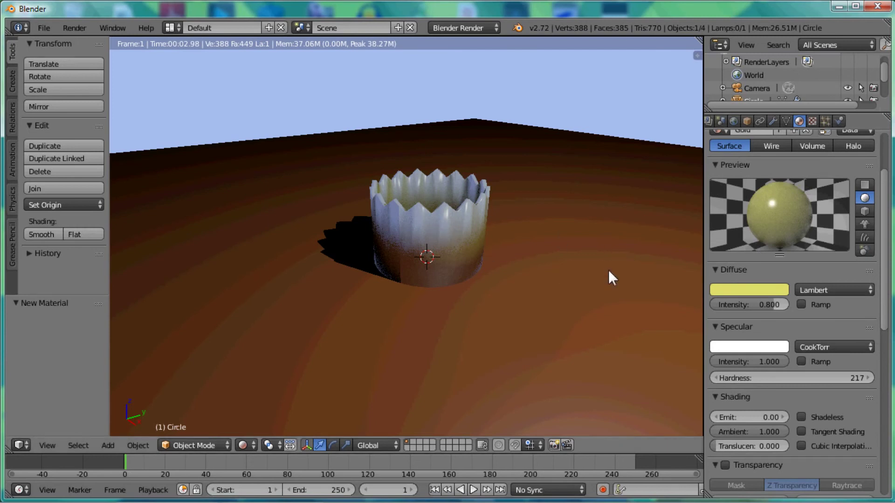
scroll(742, 328, down, 8)
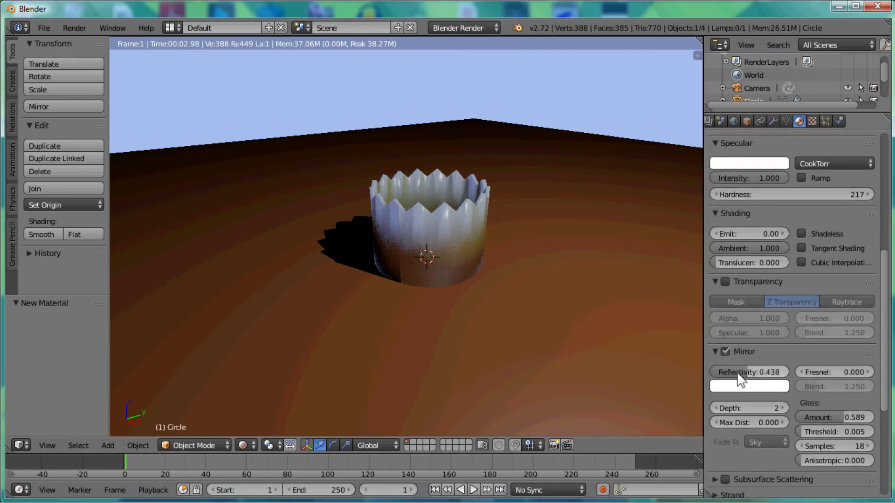
drag(739, 372, 719, 373)
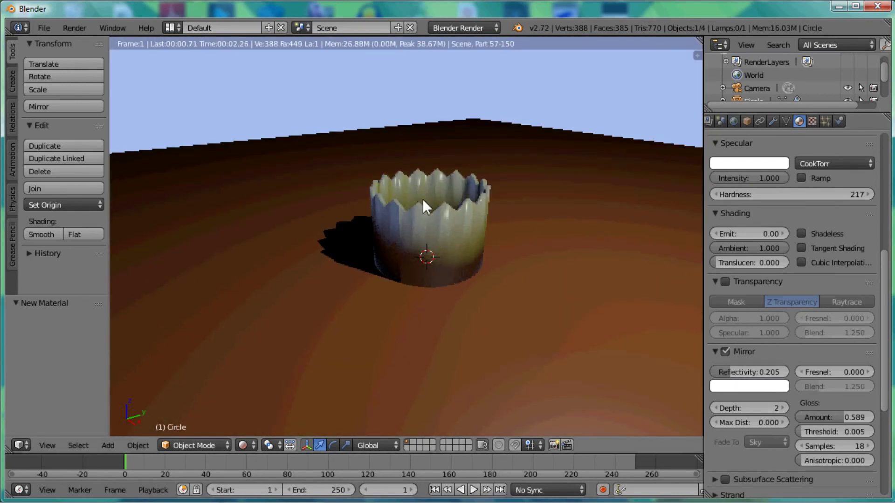
drag(729, 372, 723, 372)
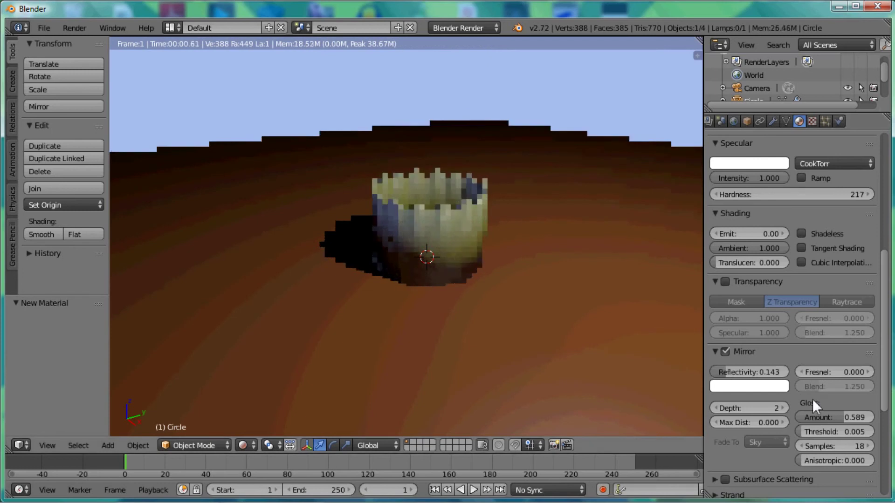
drag(839, 417, 856, 416)
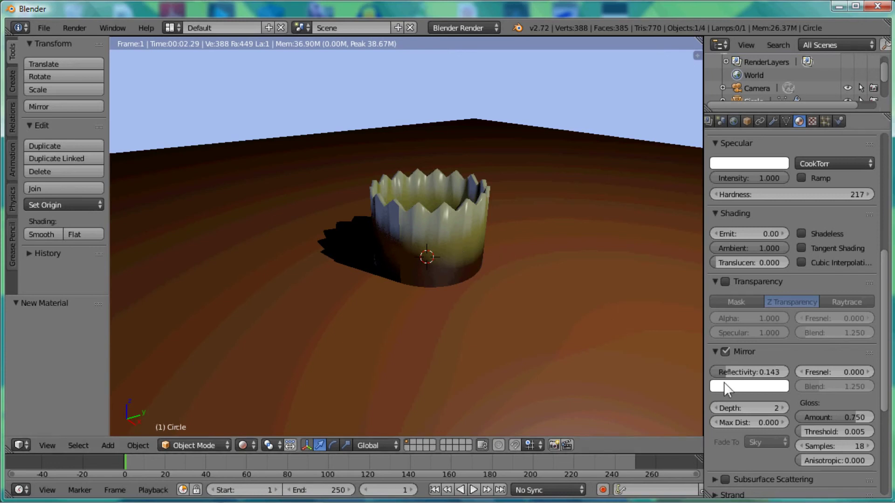
drag(723, 374, 713, 369)
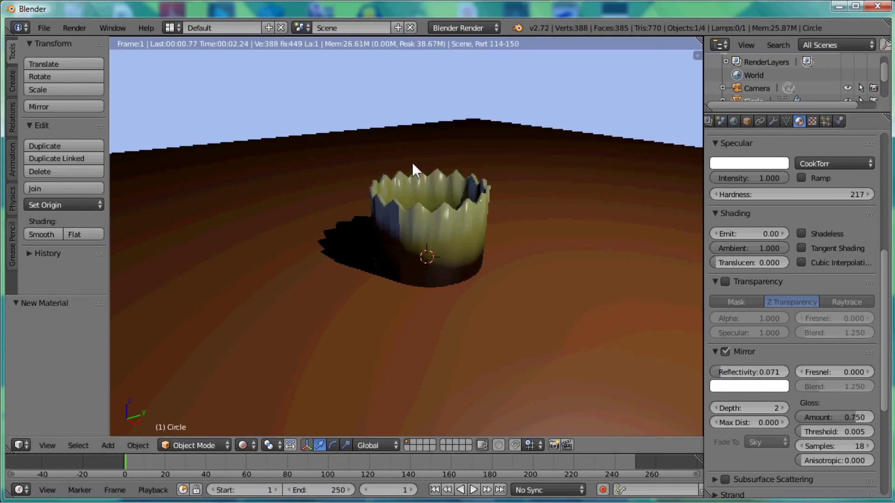
drag(842, 415, 846, 416)
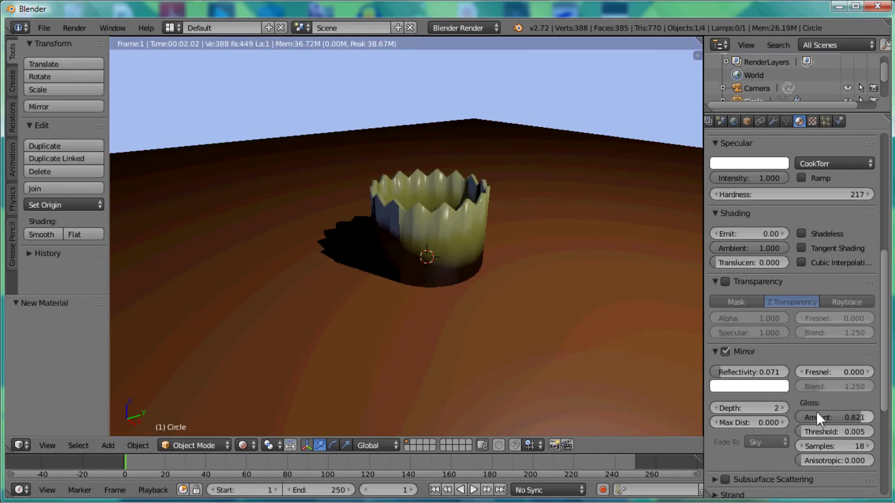
drag(722, 377, 731, 378)
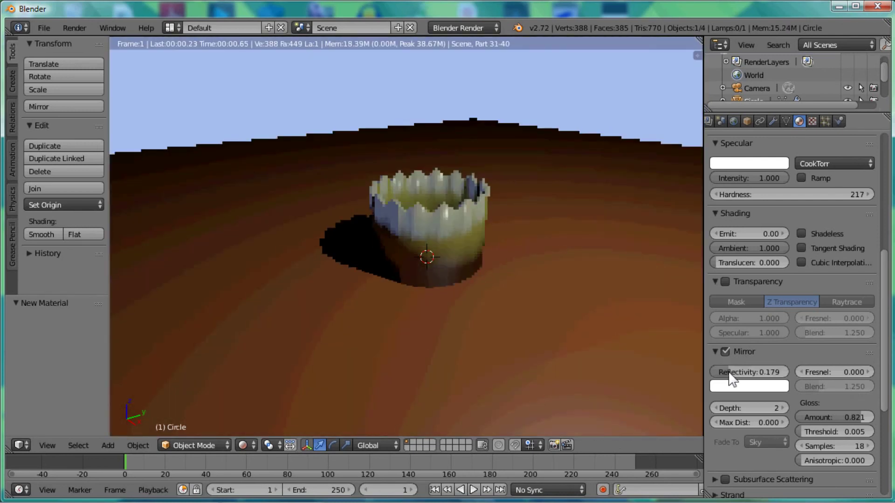
Raise the Gold material's diffuse intensity to 1.000.
scroll(768, 201, up, 1)
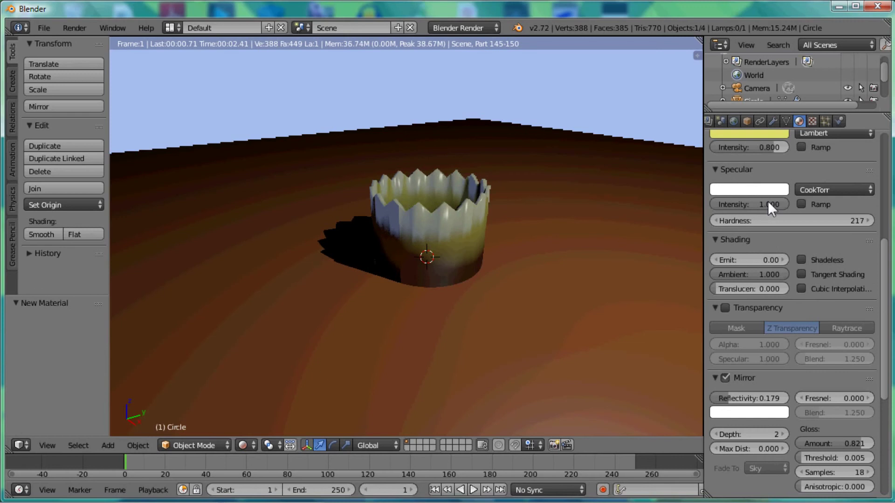
scroll(767, 200, up, 3)
scroll(765, 204, up, 1)
drag(760, 229, 781, 233)
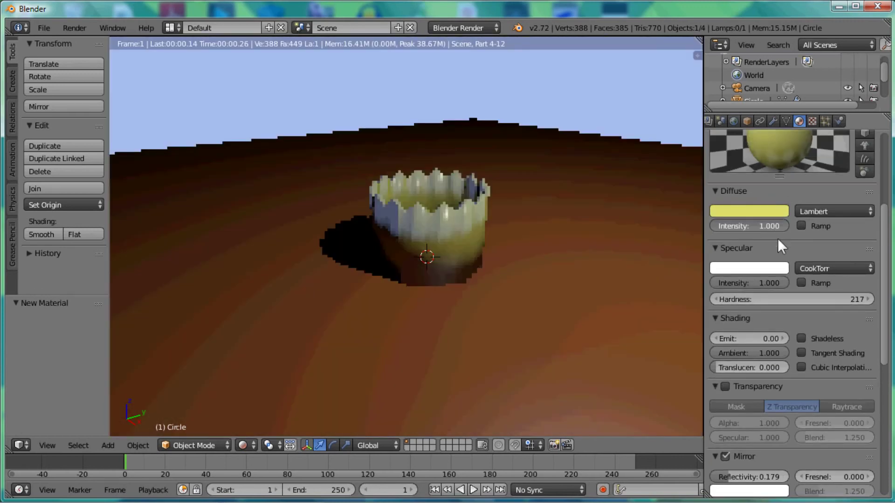
Select the spiked ring, add a horizontal loop cut around the middle of its wall in Edit Mode, and scale that loop to 0.770.
scroll(775, 215, up, 2)
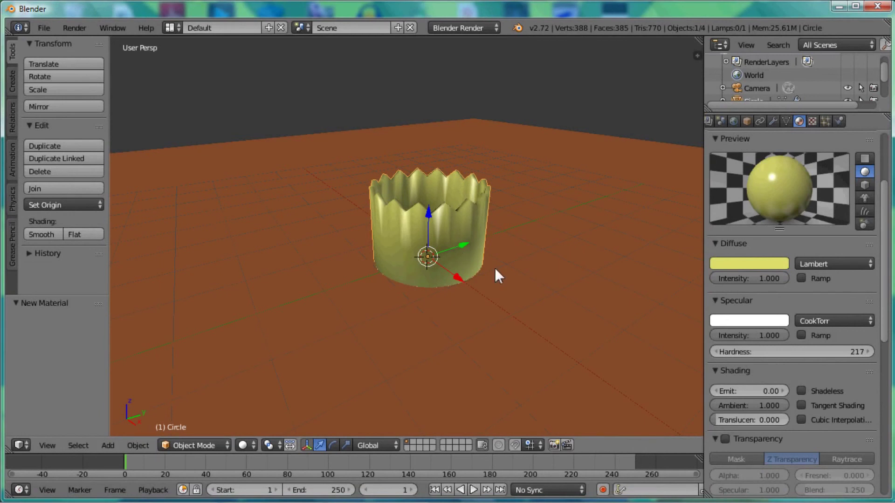
right_click(474, 220)
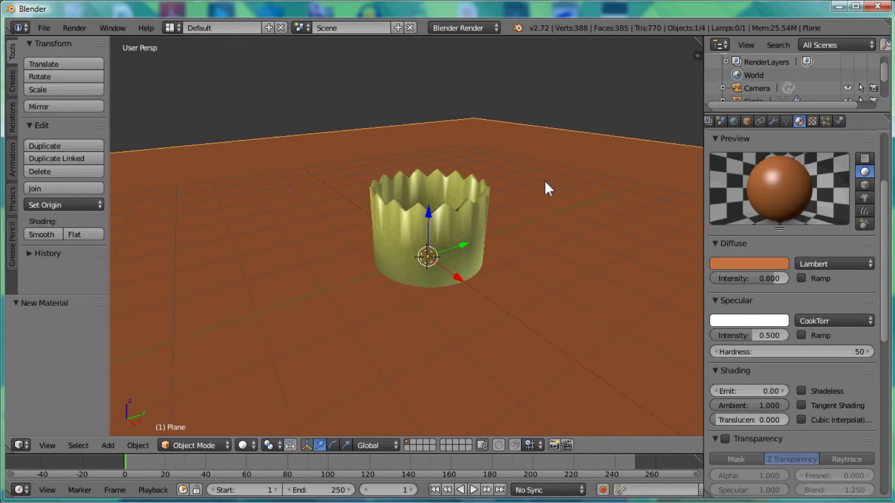
right_click(475, 218)
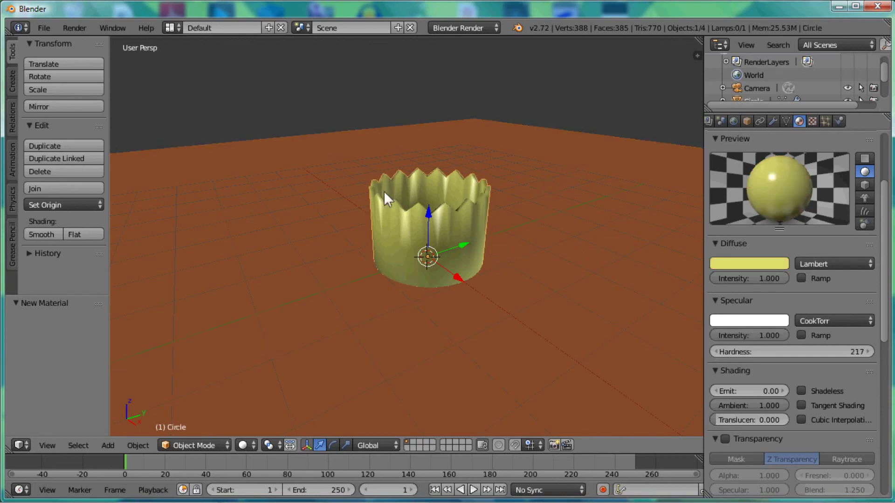
key(Tab)
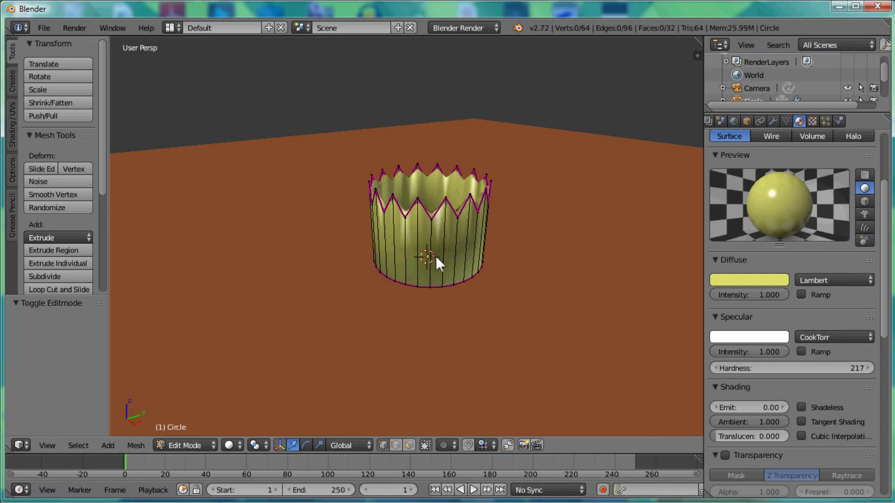
key(ctrl+r)
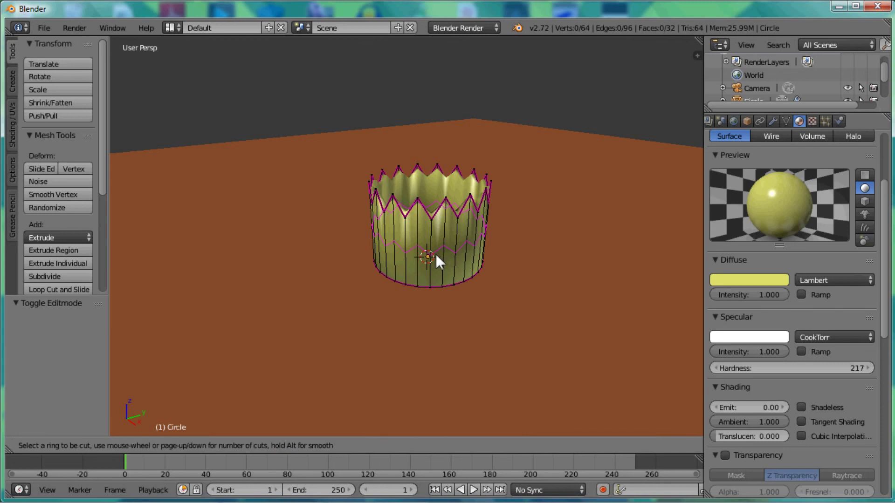
click(437, 254)
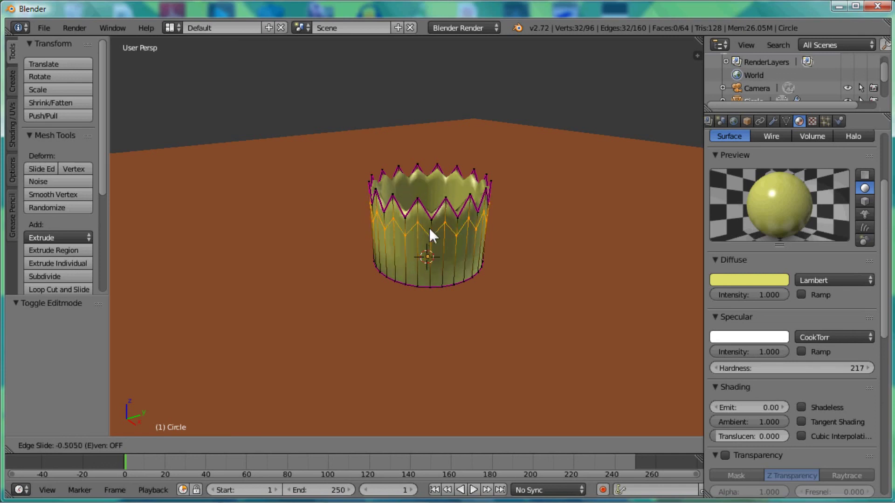
click(426, 257)
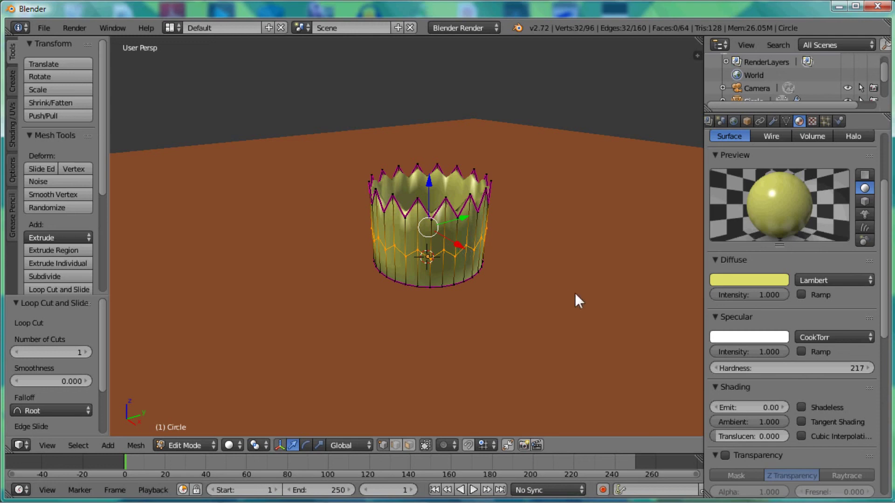
key(s)
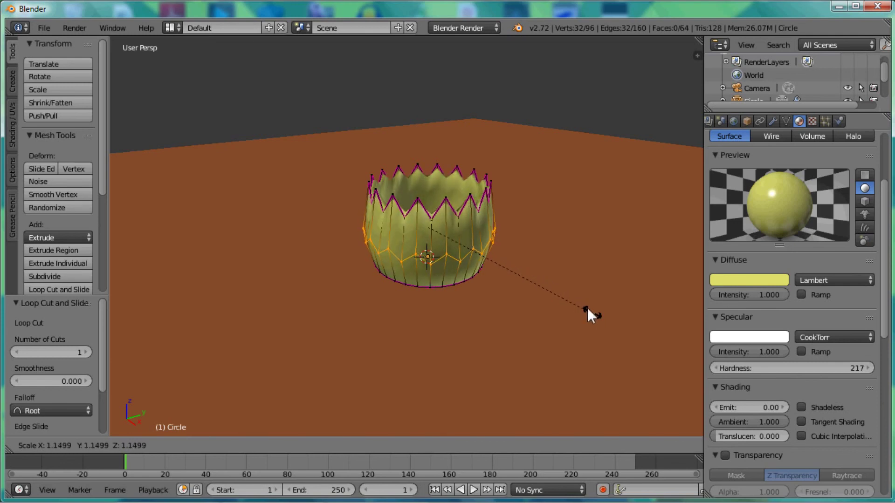
click(542, 287)
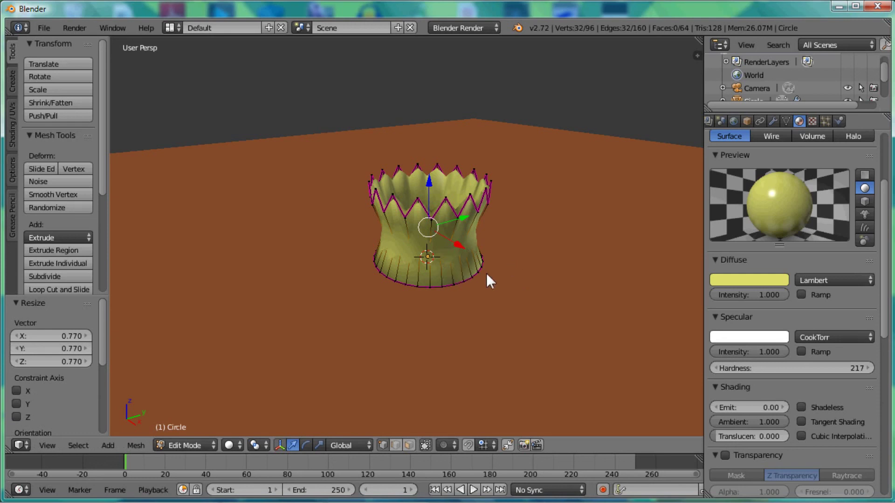
Add a horizontal loop cut near the ring's base, slid about 0.39 toward the bottom edge, and scale it to 1.078.
key(ctrl+r)
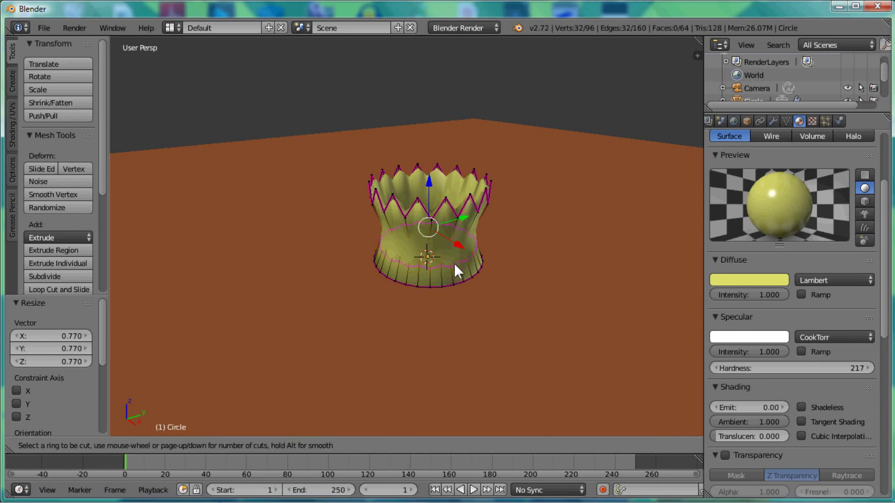
click(454, 263)
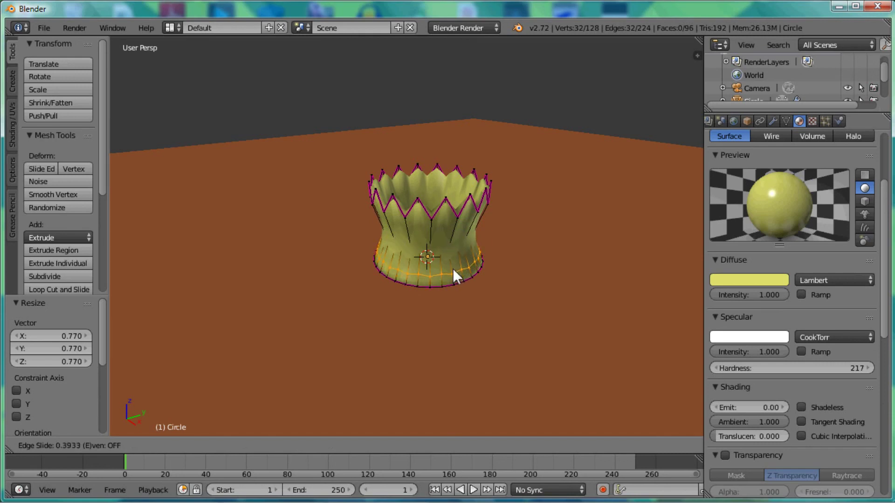
click(453, 269)
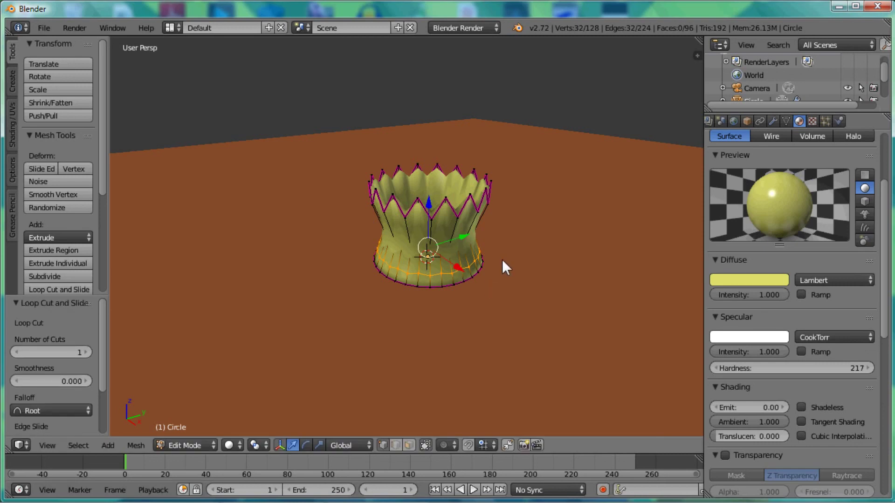
key(s)
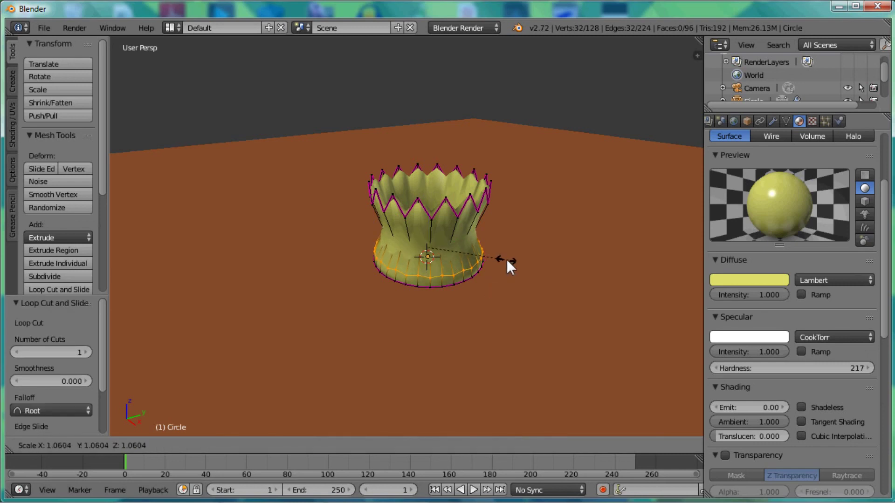
click(508, 260)
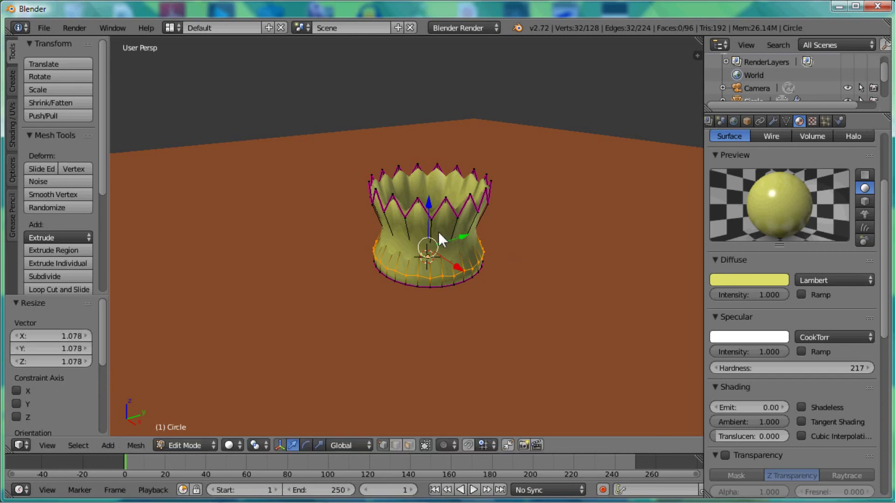
Add a loop cut just below the spiked rim, slid about -0.79 toward the spikes.
key(ctrl+r)
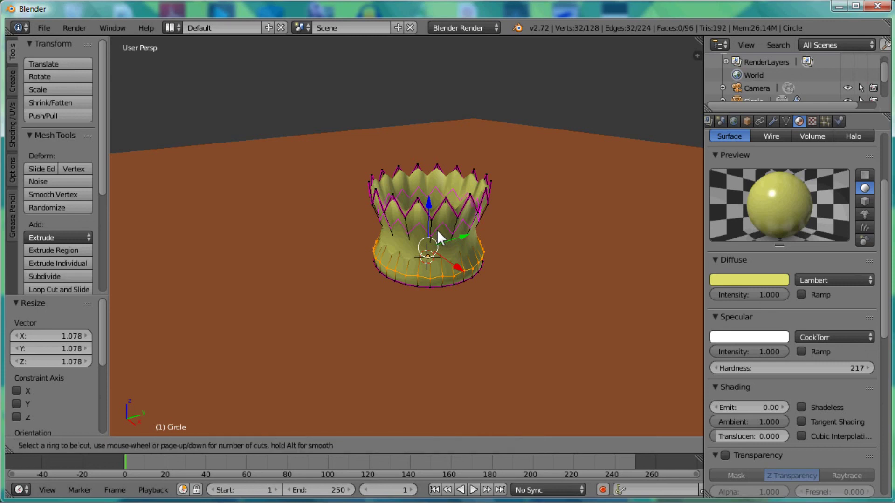
click(437, 230)
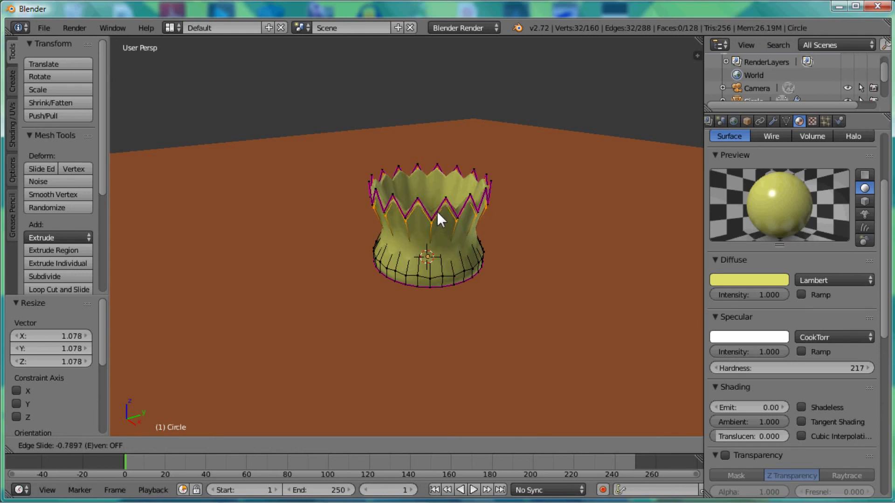
click(437, 212)
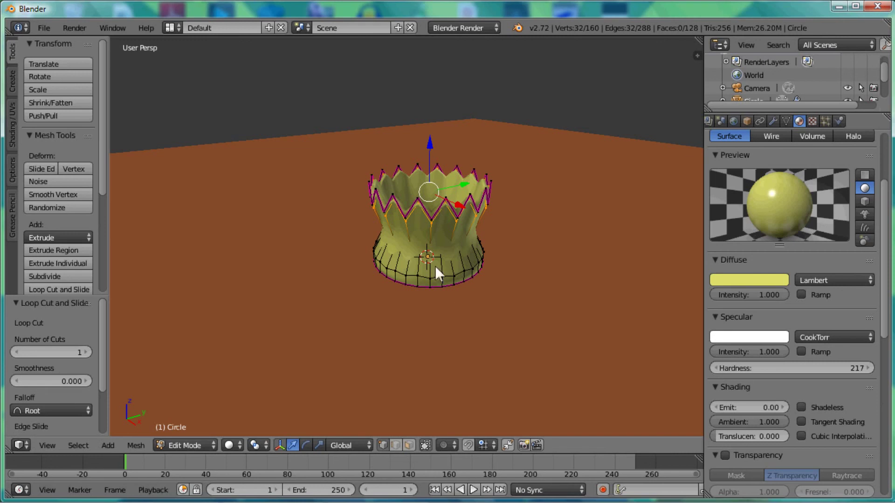
Add another loop cut between the narrowed waist and the loop below the spikes, and scale it to 0.927.
key(ctrl+r)
click(439, 236)
click(440, 234)
key(s)
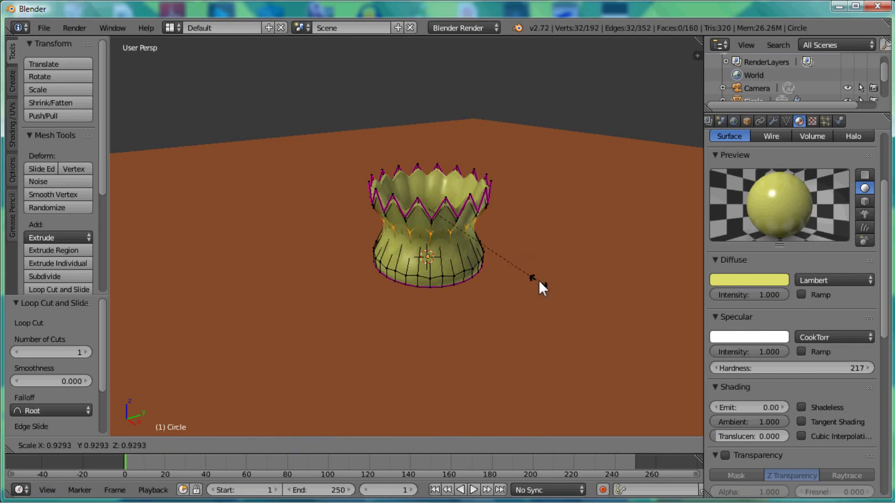
click(539, 282)
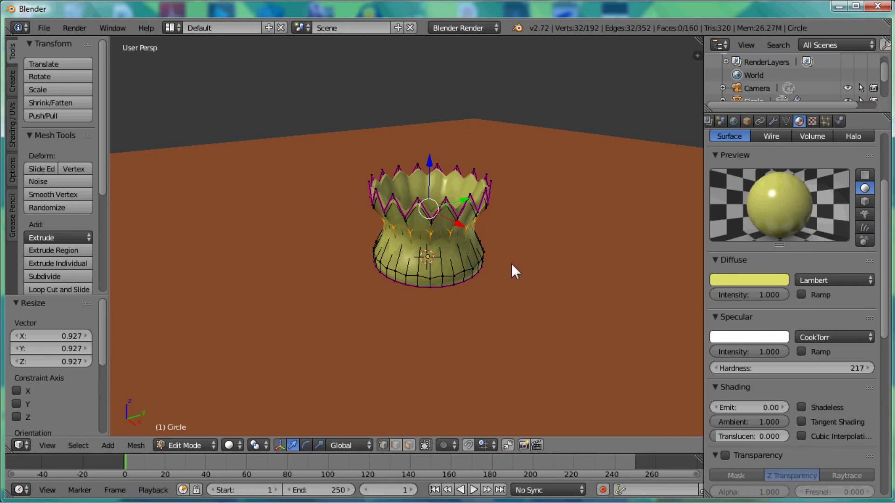
Return to Object Mode and show the reshaped ring with Rendered viewport shading.
key(Tab)
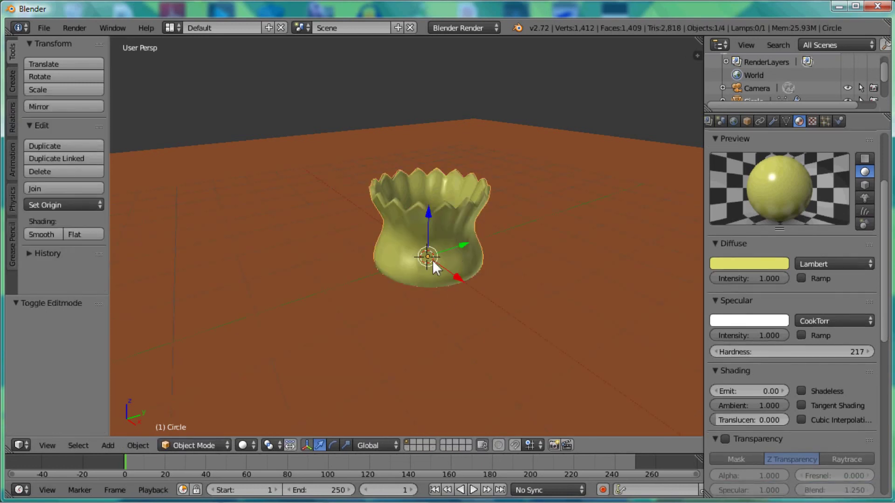
click(250, 446)
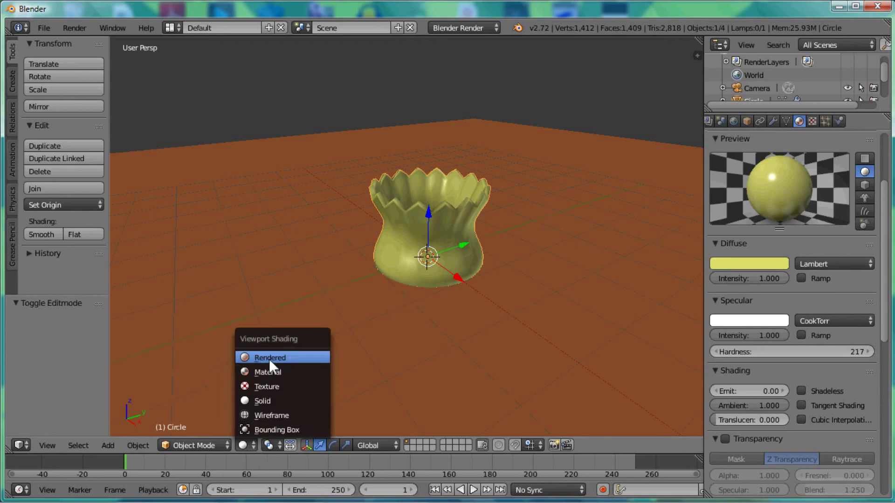
key(Return)
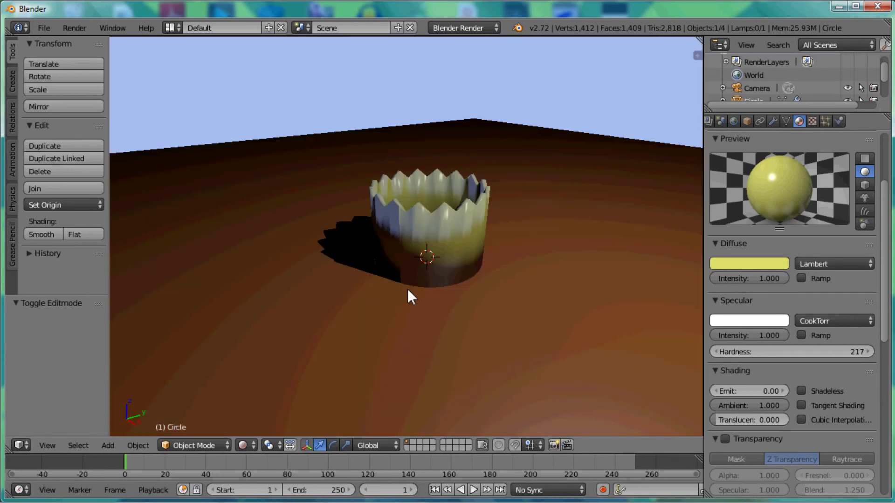